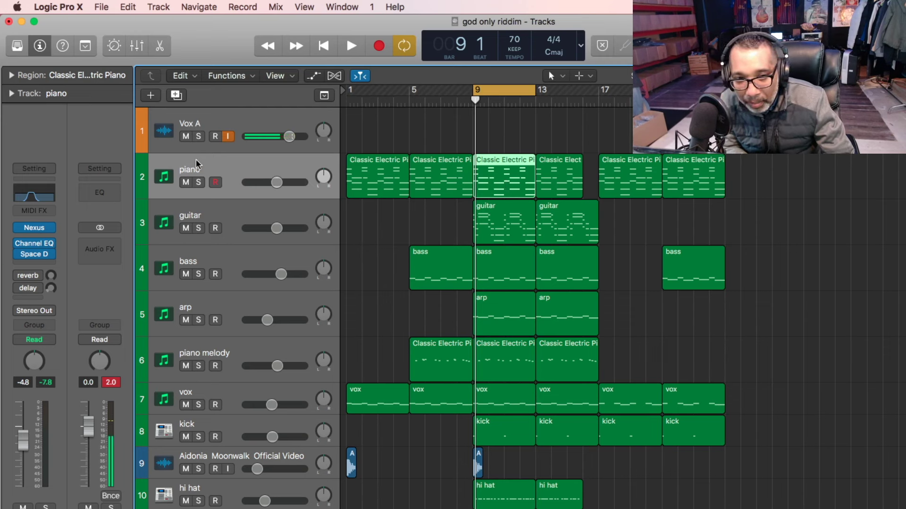
Solo the Vox A and piano tracks and open the bar 9 piano region in the Piano Roll with all its notes in view.
{"action": "left_click", "coordinate": [199, 136]}
{"action": "left_click", "coordinate": [198, 182]}
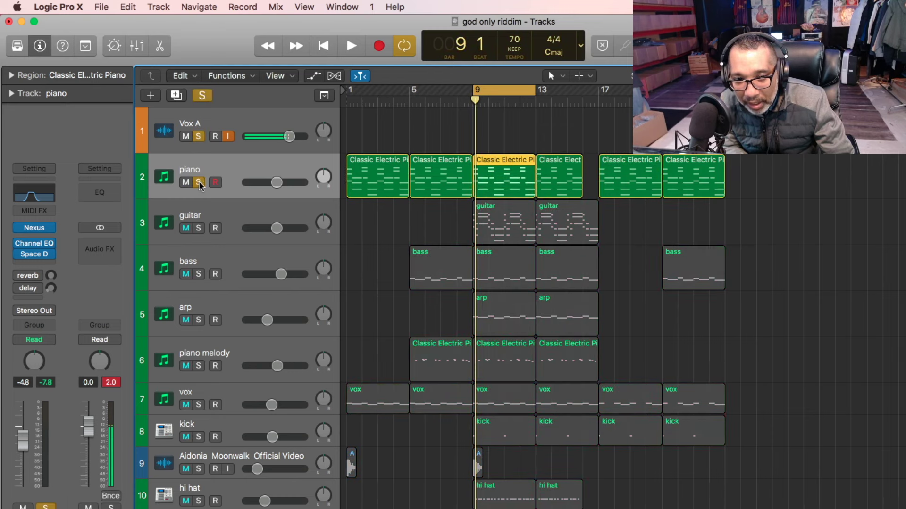
{"action": "double_click", "coordinate": [498, 189]}
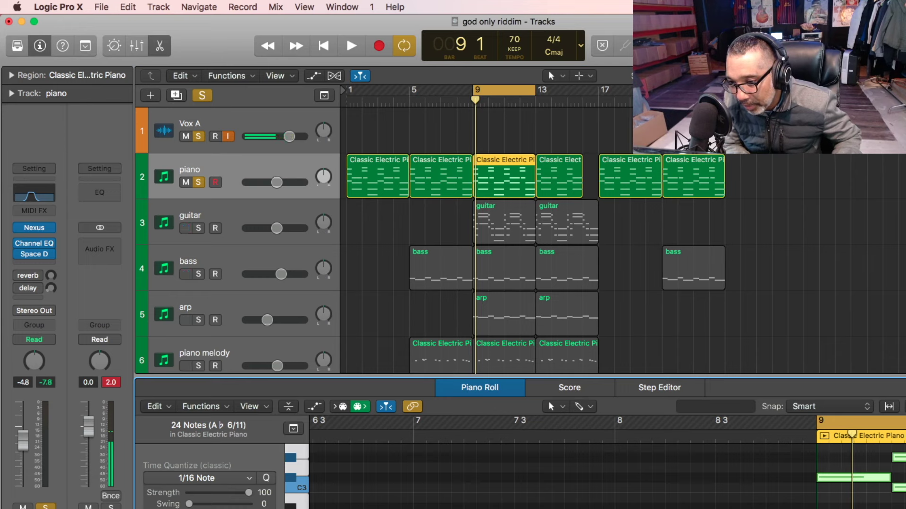
{"action": "key", "text": "super+Left"}
{"action": "key", "text": "super+Left"}
{"action": "key", "text": "super+Left"}
{"action": "key", "text": "super+Left"}
{"action": "key", "text": "super+Left"}
{"action": "key", "text": "super+Left"}
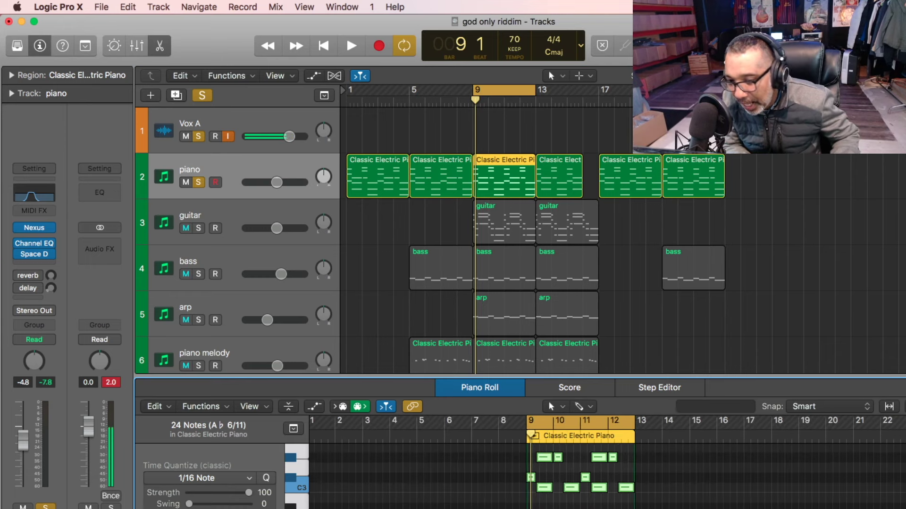
{"action": "key", "text": "super+Right"}
{"action": "key", "text": "super+Up"}
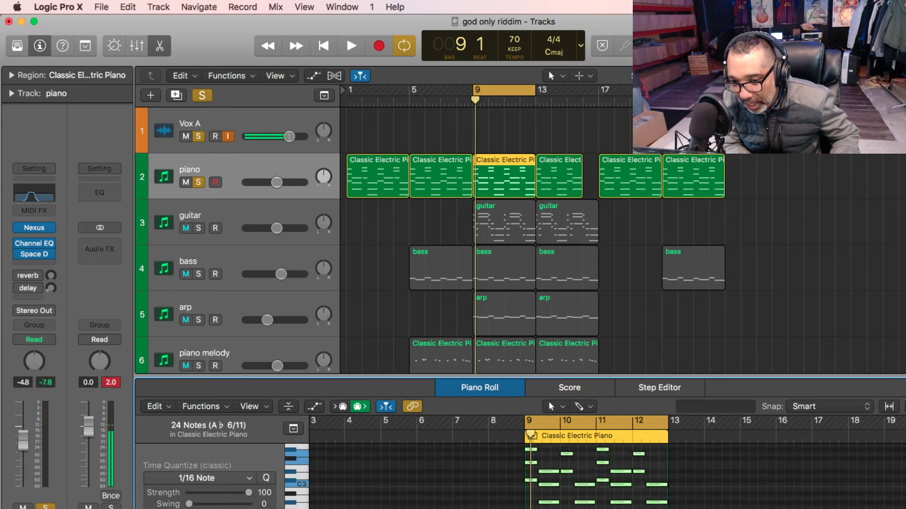
{"action": "key", "text": "super+Up"}
{"action": "key", "text": "super+Up"}
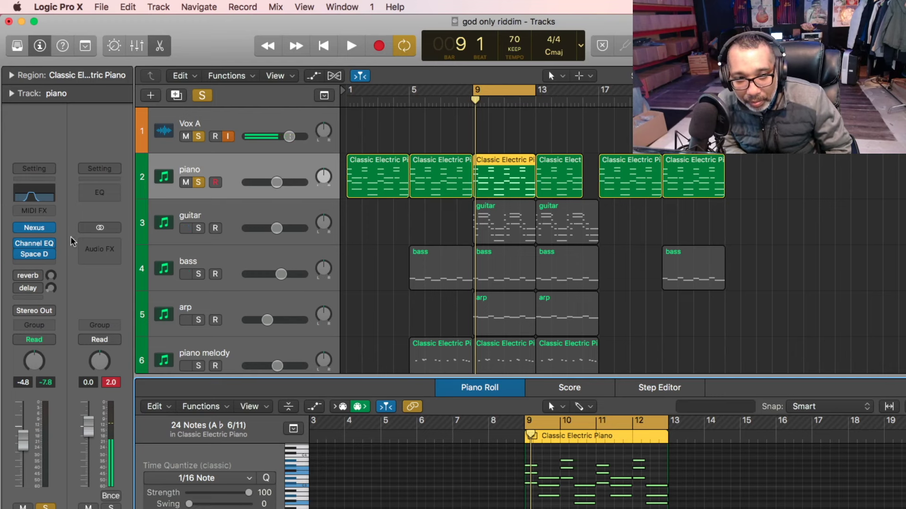
Inspect the piano track's Nexus preset and its Channel EQ curve, closing each plug-in window after viewing.
{"action": "left_click", "coordinate": [36, 228]}
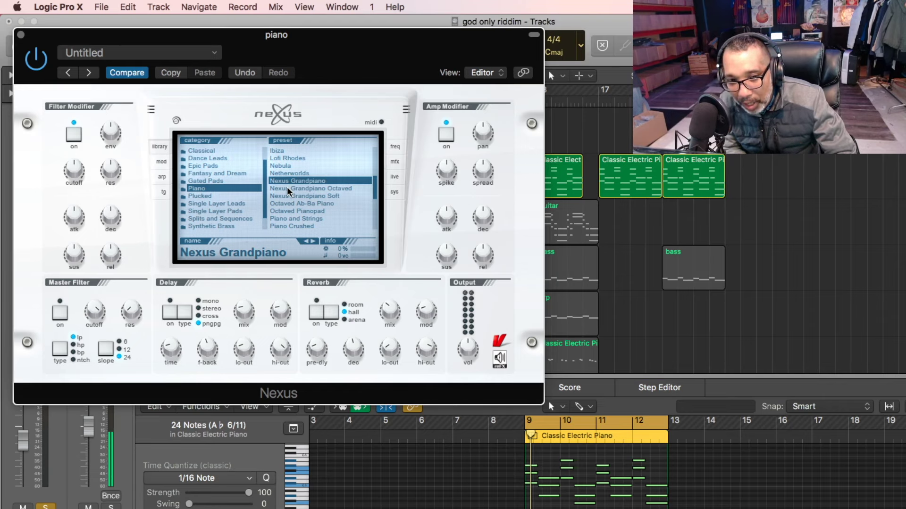
{"action": "left_click", "coordinate": [21, 36]}
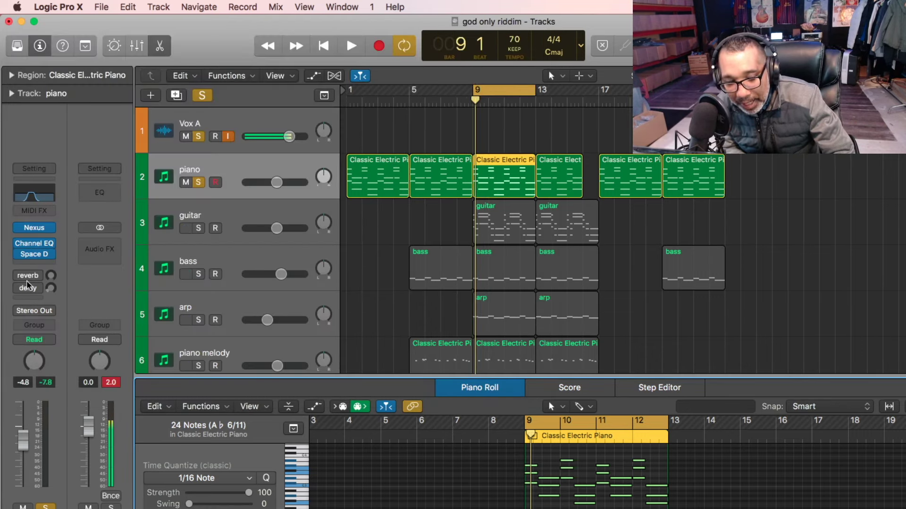
{"action": "mouse_move", "coordinate": [35, 260]}
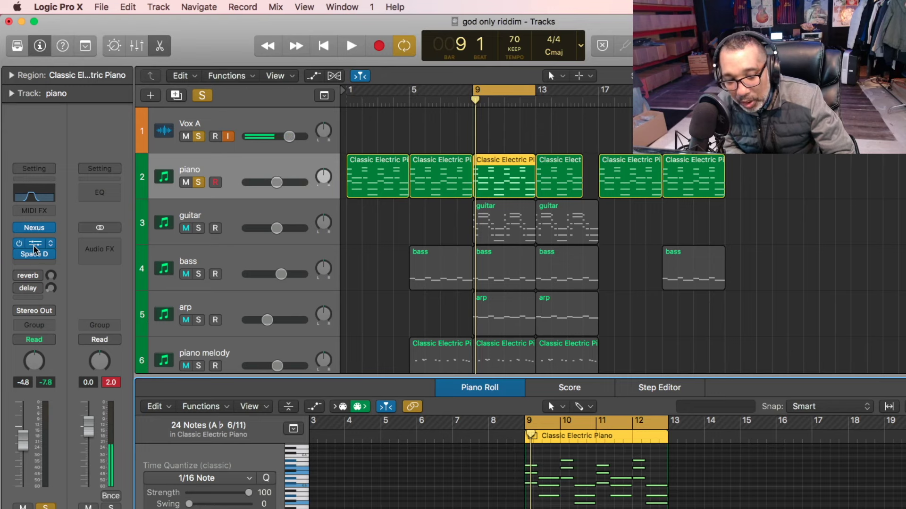
{"action": "left_click", "coordinate": [34, 249]}
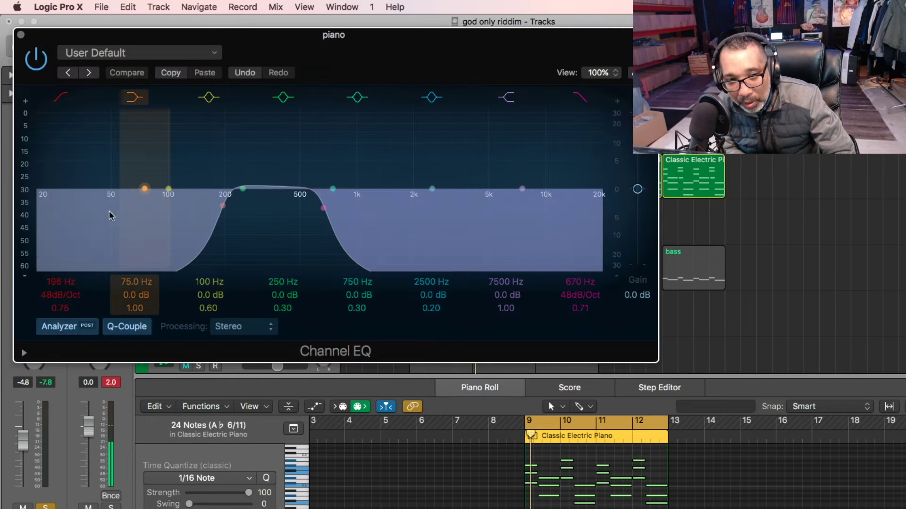
{"action": "left_click", "coordinate": [21, 35]}
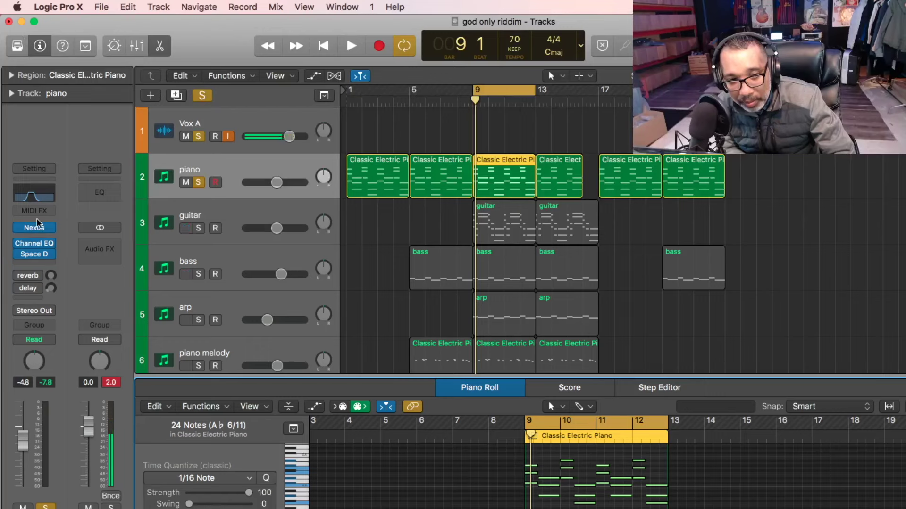
Review the piano track's Space Designer reverb settings and play back the soloed piano part in the bar 9 cycle.
{"action": "mouse_move", "coordinate": [38, 255]}
{"action": "left_click", "coordinate": [40, 256]}
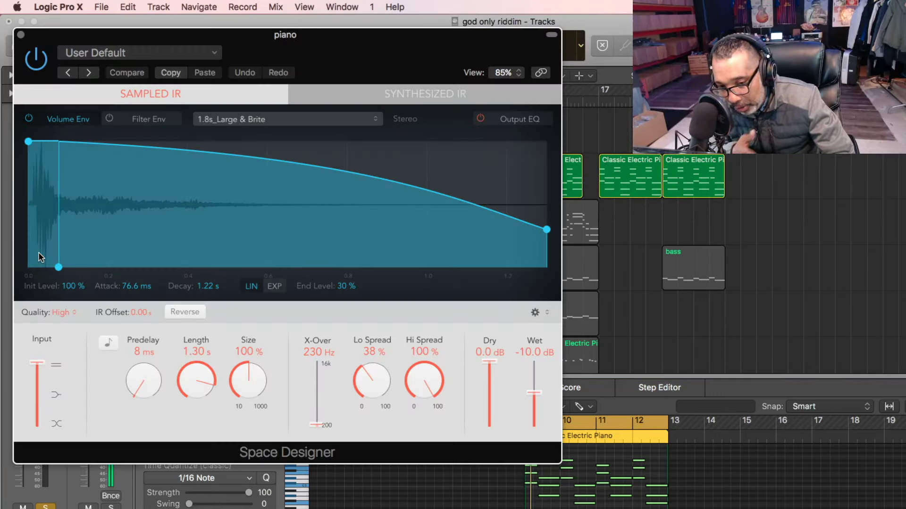
{"action": "left_click", "coordinate": [21, 34]}
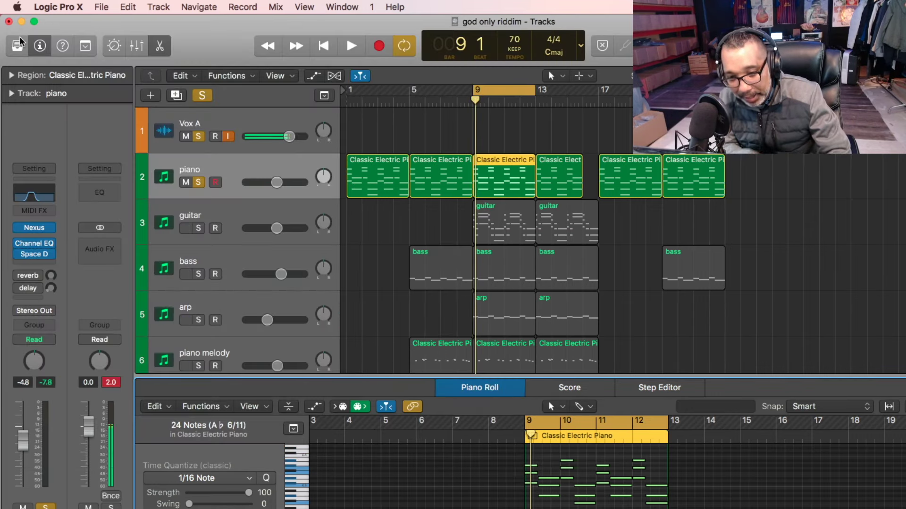
{"action": "key", "text": "space"}
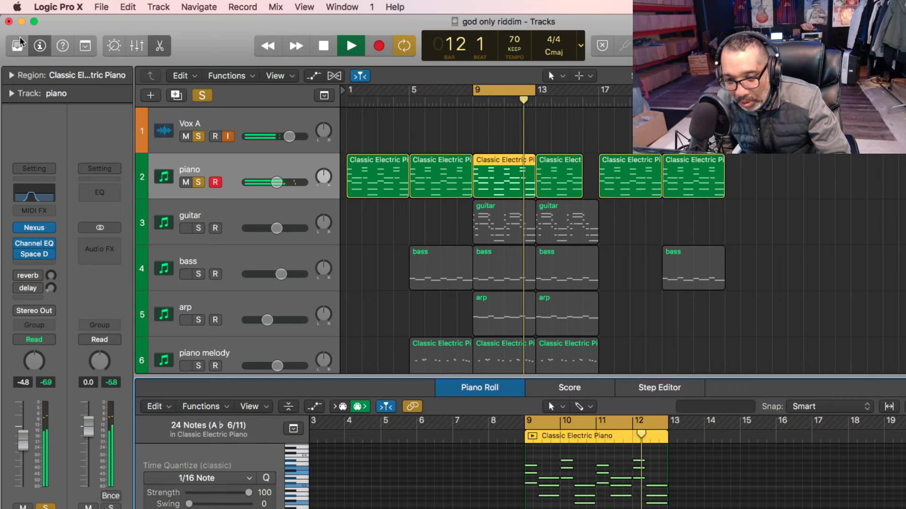
{"action": "key", "text": "space"}
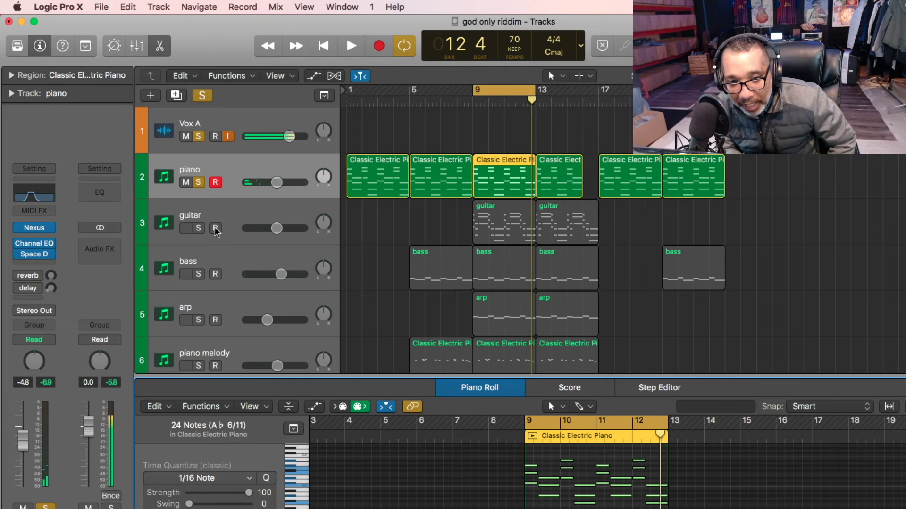
Switch the solo from the piano track to the guitar track and view its Ample Guitar instrument.
{"action": "left_click", "coordinate": [228, 212]}
{"action": "left_click", "coordinate": [199, 182]}
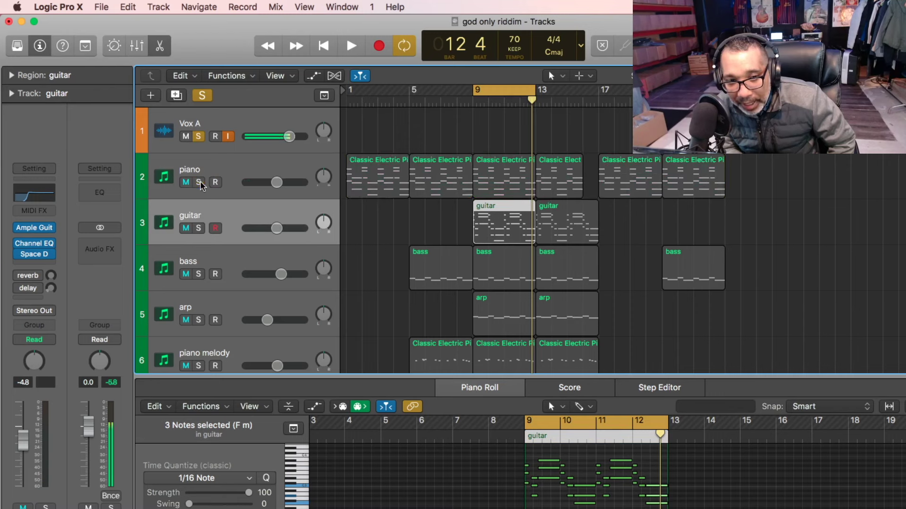
{"action": "left_click", "coordinate": [198, 228]}
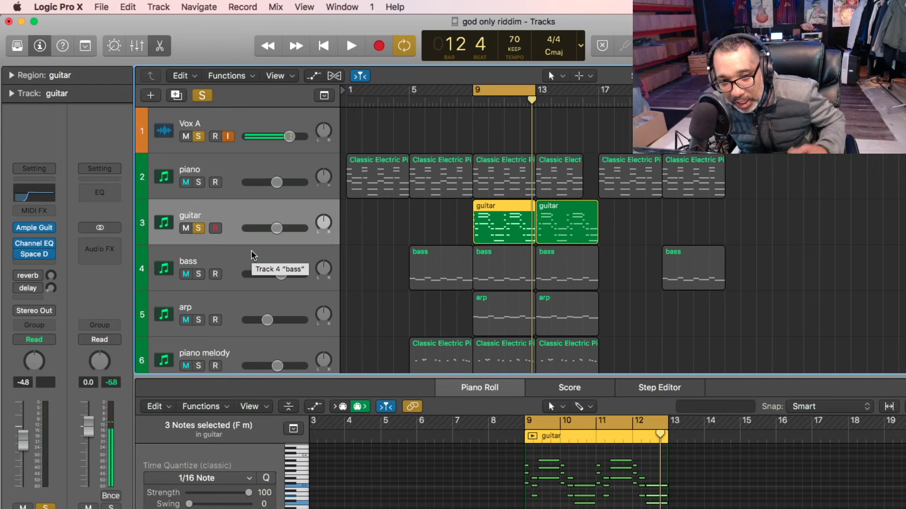
{"action": "left_click", "coordinate": [37, 228]}
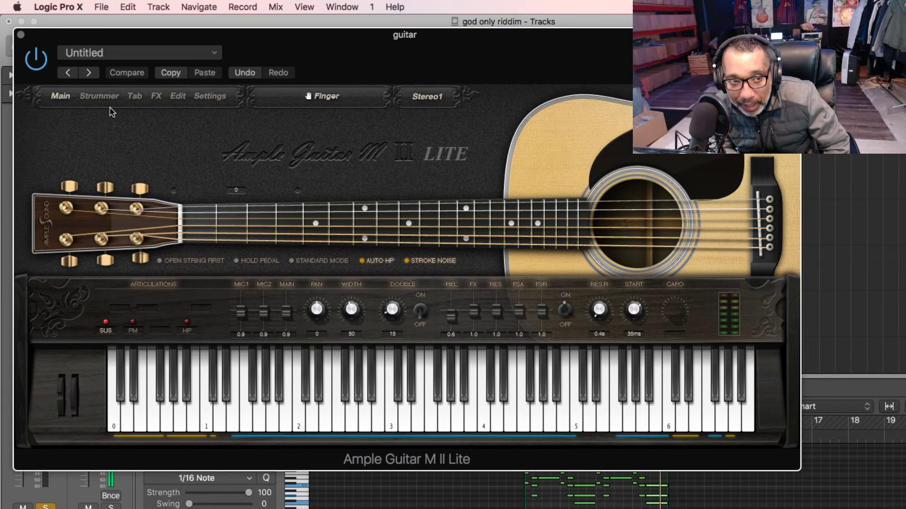
{"action": "left_click", "coordinate": [21, 35]}
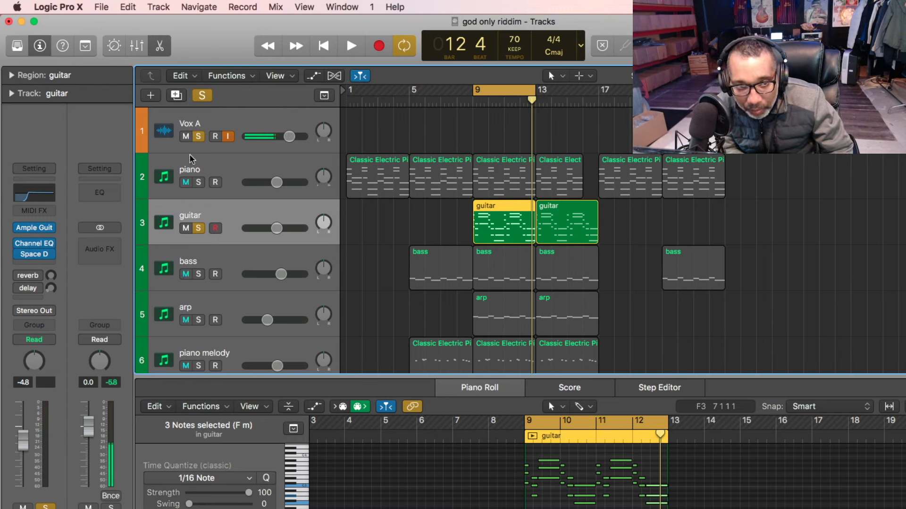
Add the NS1 (m) noise suppressor to the Vox A track's next free effect slot and set its level to 7.6.
{"action": "left_click", "coordinate": [219, 125]}
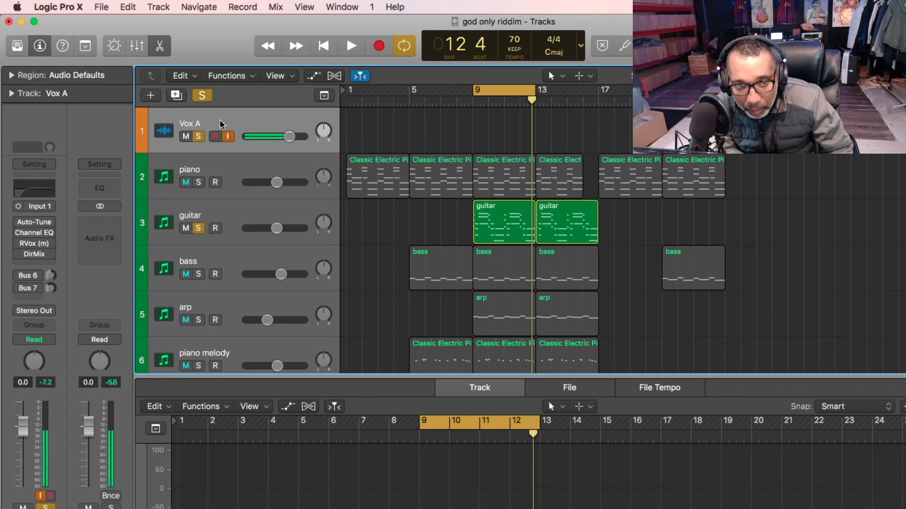
{"action": "left_click", "coordinate": [47, 261]}
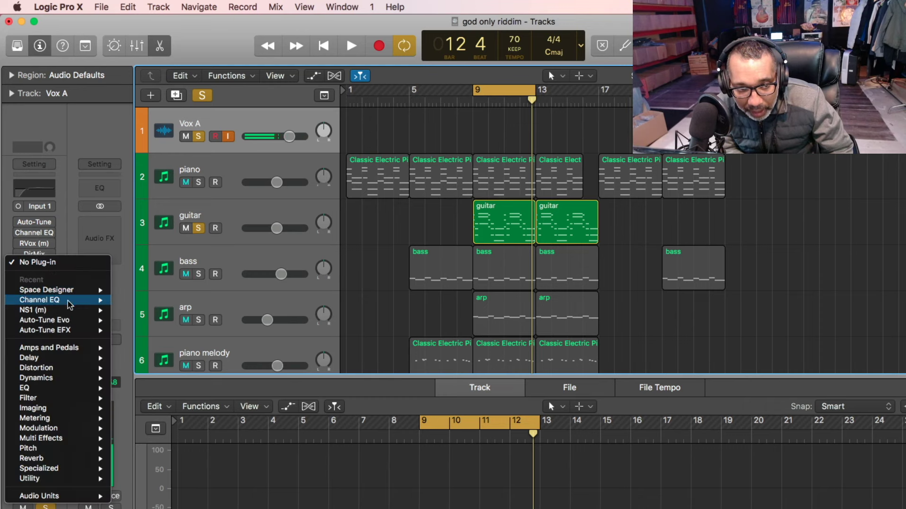
{"action": "mouse_move", "coordinate": [71, 310]}
{"action": "left_click", "coordinate": [116, 309]}
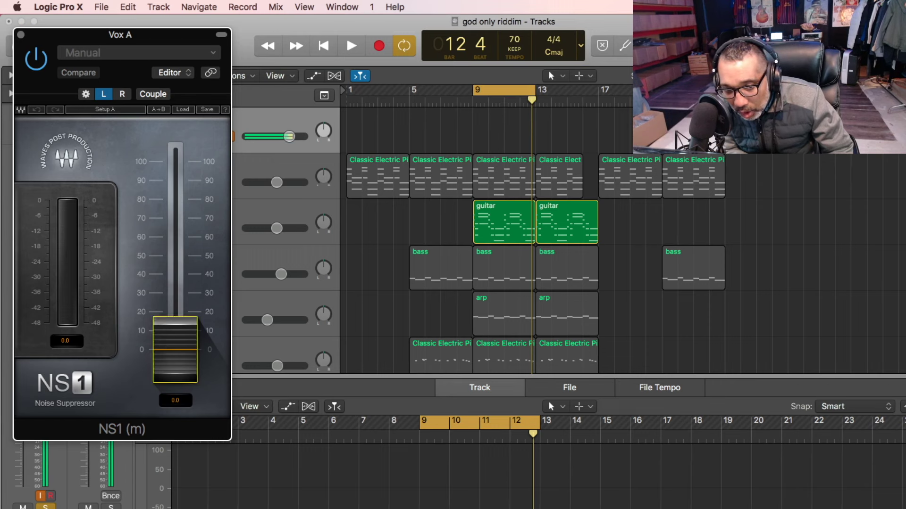
{"action": "left_click_drag", "start_coordinate": [159, 335], "coordinate": [160, 321]}
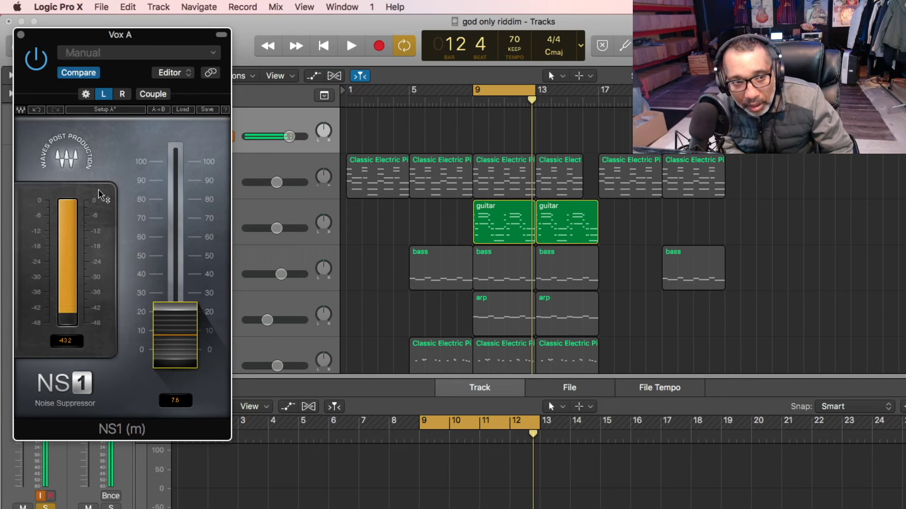
{"action": "left_click", "coordinate": [21, 35]}
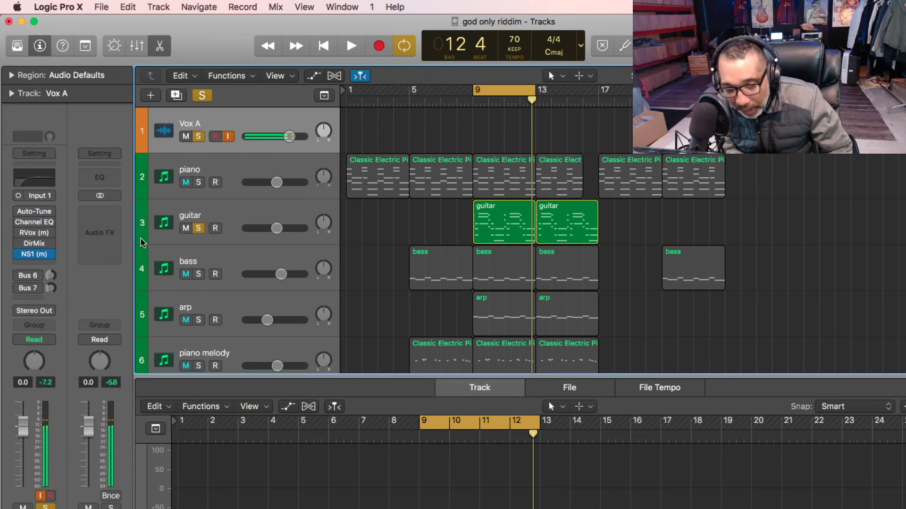
Select the guitar track and play back its soloed part in the bar 9 cycle.
{"action": "left_click", "coordinate": [240, 215]}
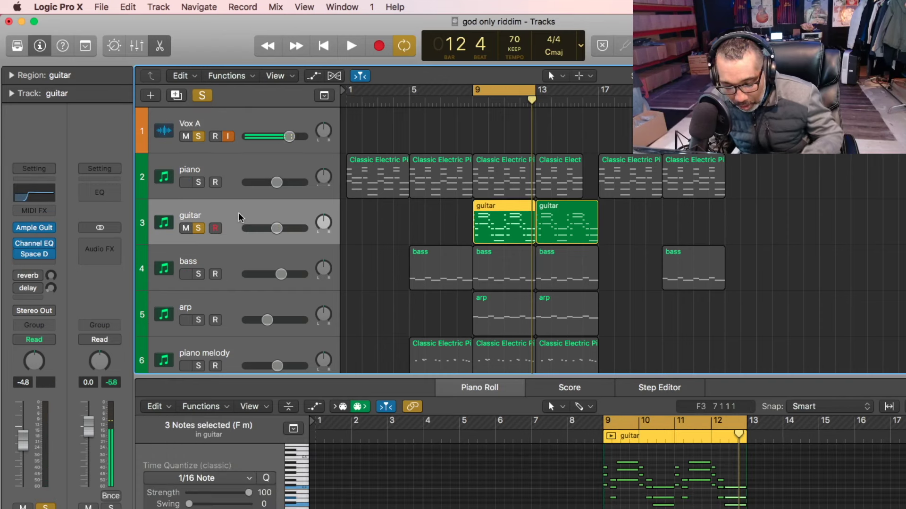
{"action": "key", "text": "space"}
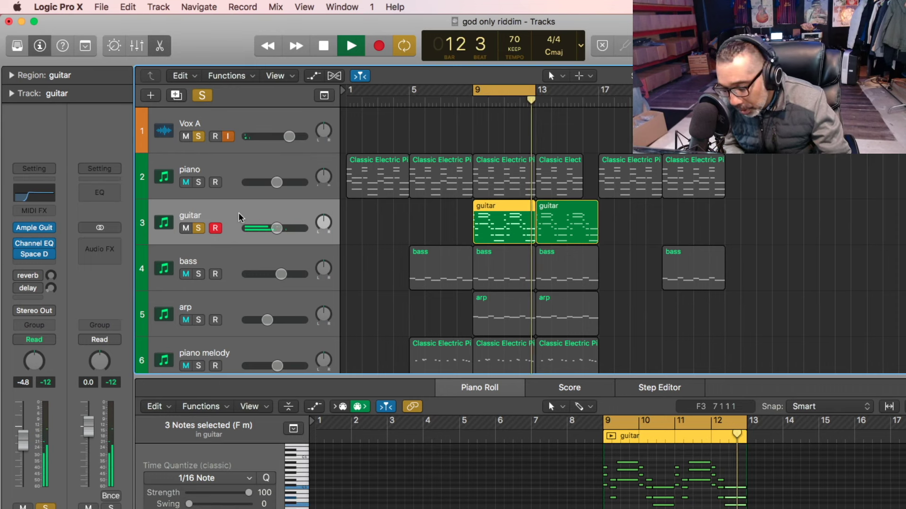
{"action": "key", "text": "space"}
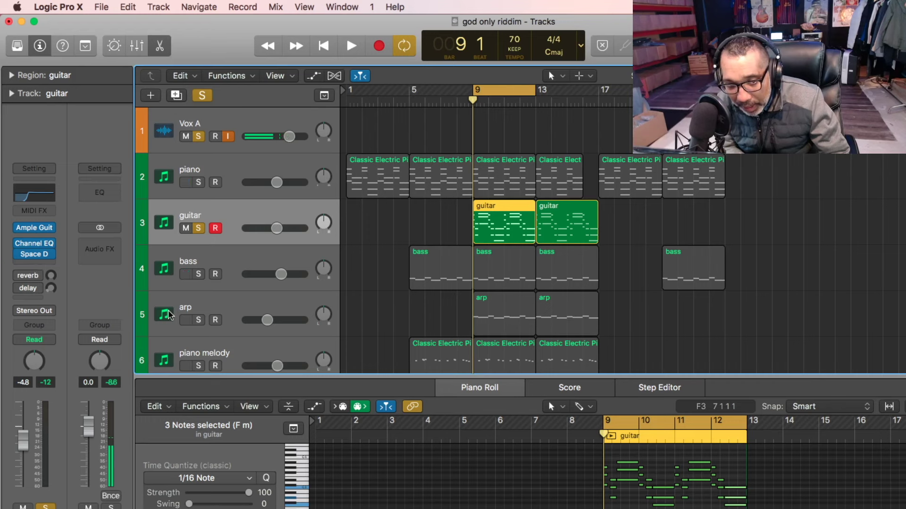
Select the bass track and switch the solo from the guitar track to it.
{"action": "left_click", "coordinate": [231, 268]}
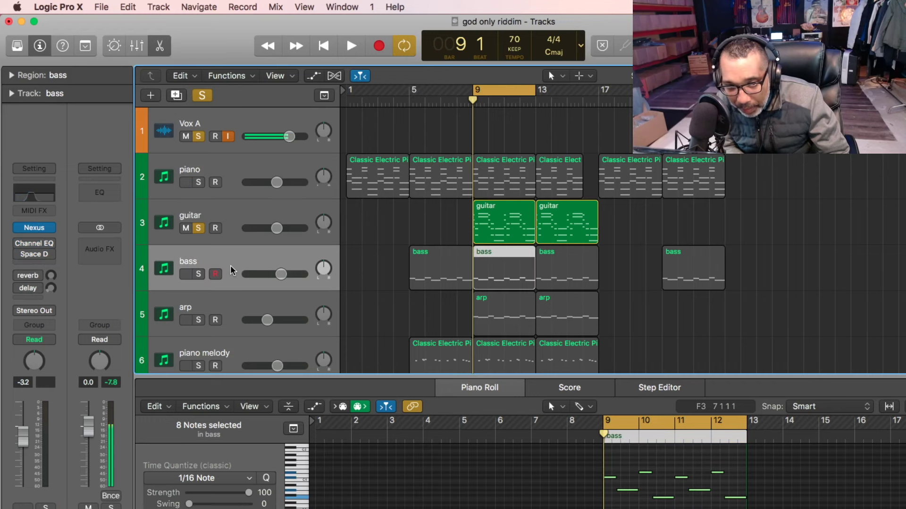
{"action": "left_click", "coordinate": [199, 228]}
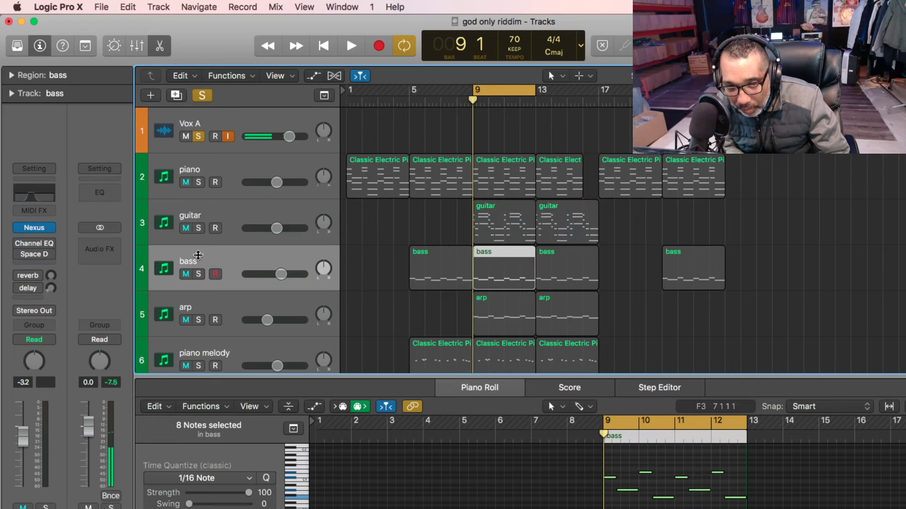
{"action": "left_click", "coordinate": [198, 274]}
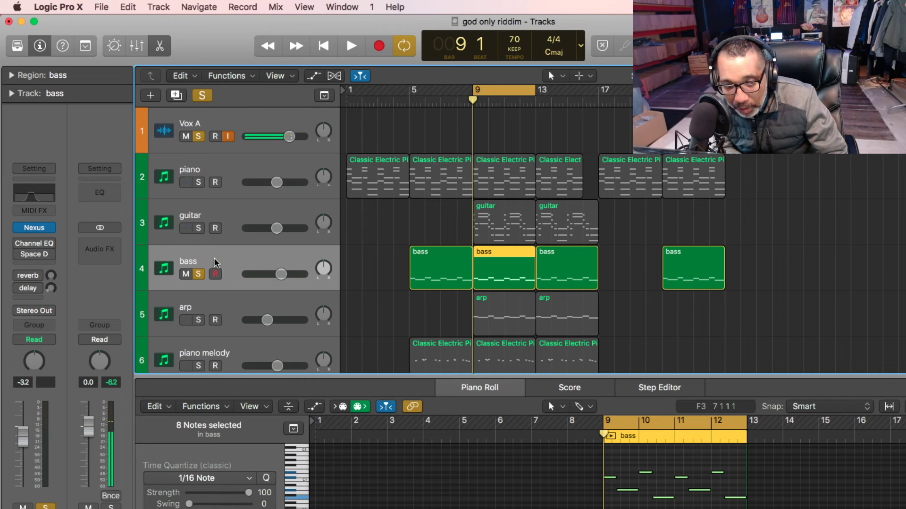
Inspect the bass track's Nexus instrument and play back the soloed bass part in the bar 9 cycle.
{"action": "mouse_move", "coordinate": [52, 255]}
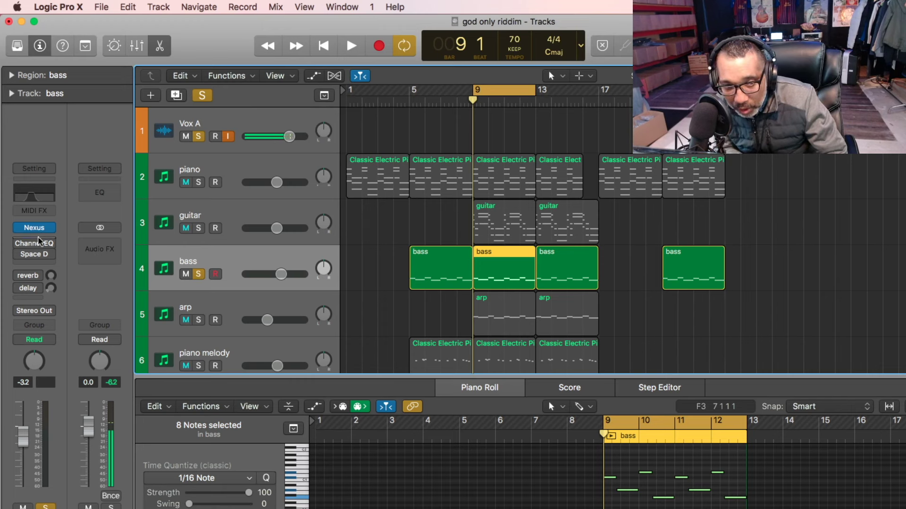
{"action": "mouse_move", "coordinate": [35, 231]}
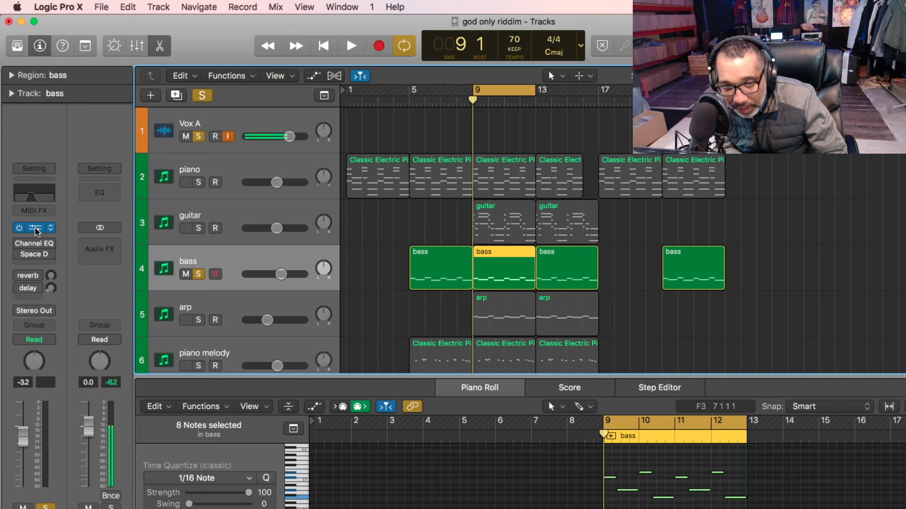
{"action": "left_click", "coordinate": [35, 228]}
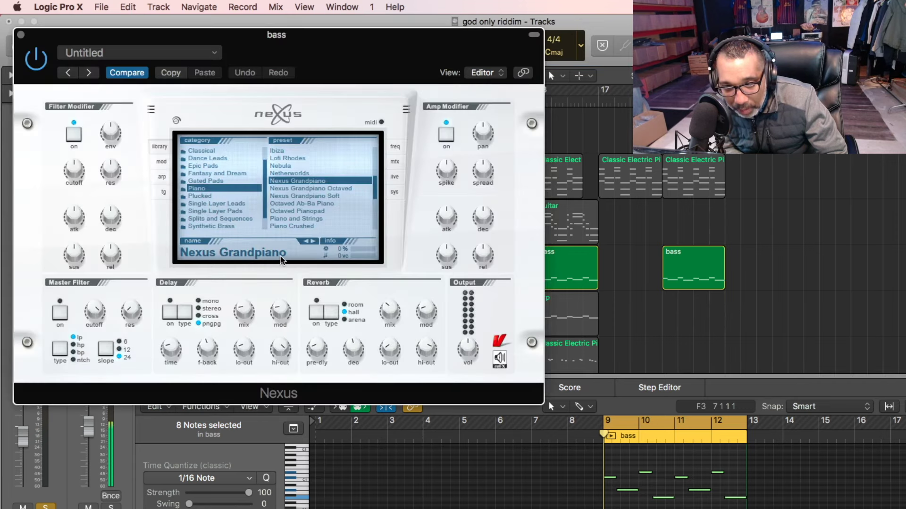
{"action": "left_click", "coordinate": [21, 34]}
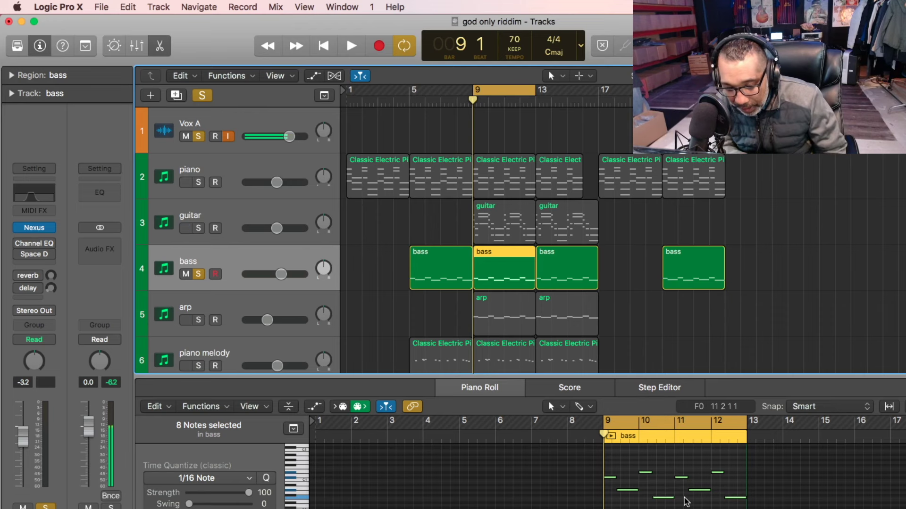
{"action": "key", "text": "space"}
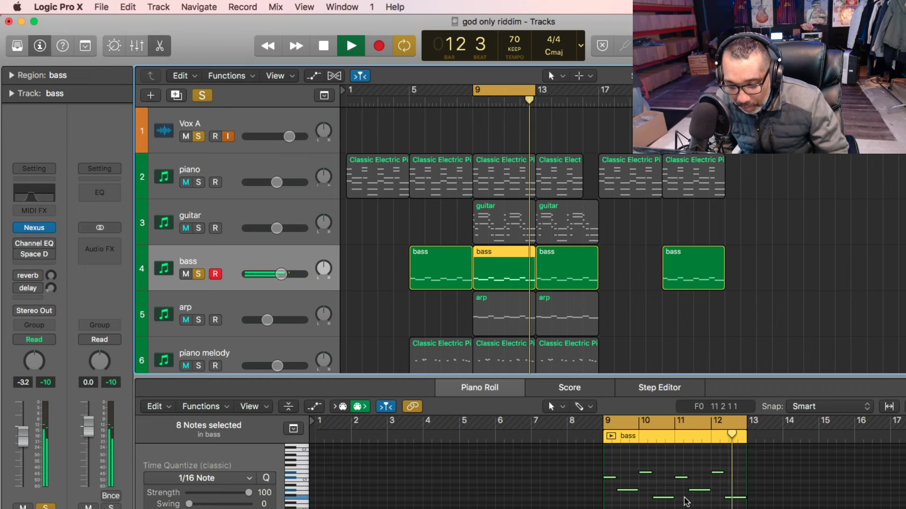
{"action": "key", "text": "space"}
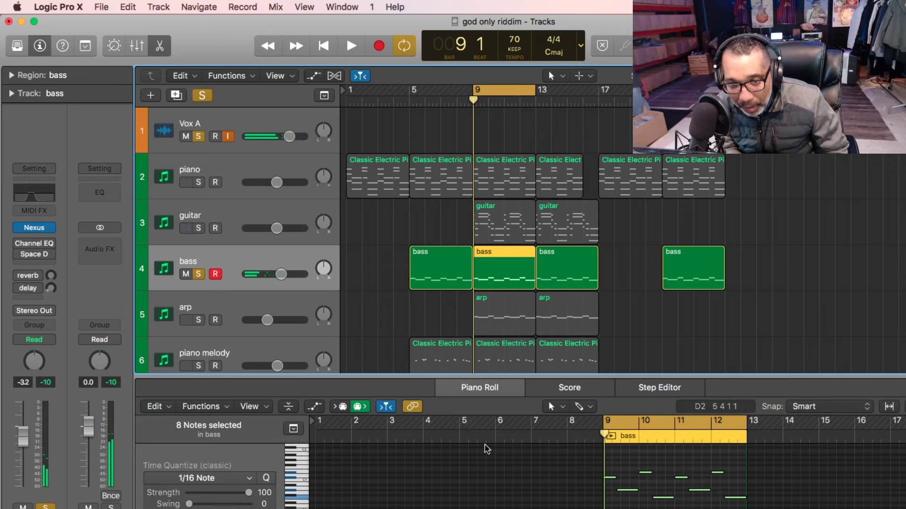
Switch the solo from the bass track to the arp track and play back its part in the bar 9 cycle.
{"action": "left_click", "coordinate": [266, 299]}
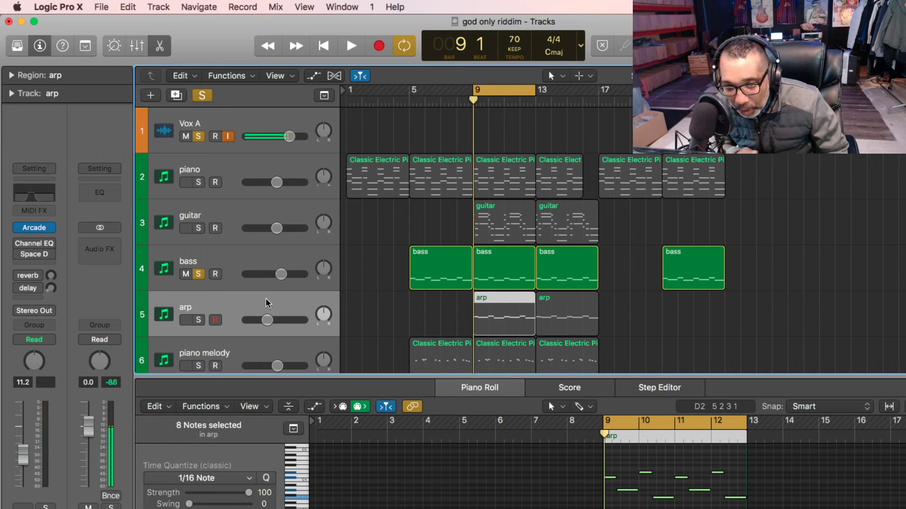
{"action": "left_click", "coordinate": [198, 274]}
{"action": "left_click", "coordinate": [199, 320]}
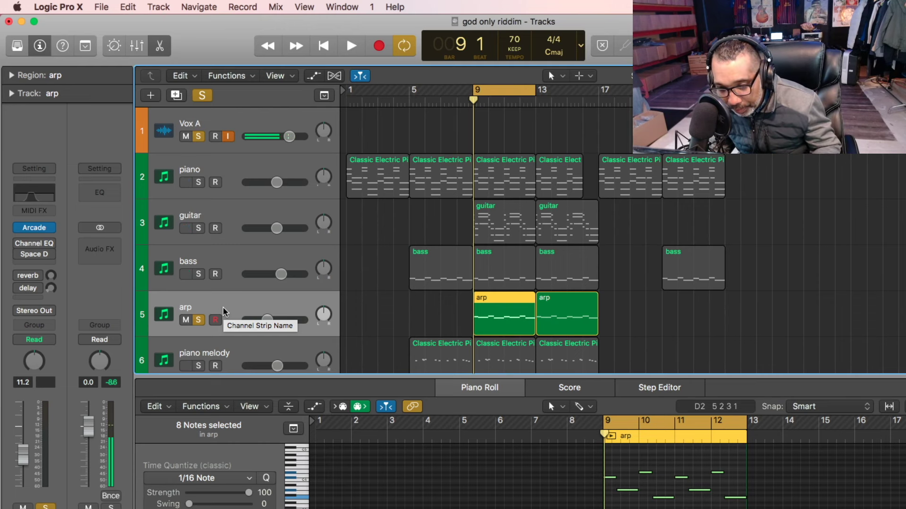
{"action": "key", "text": "space"}
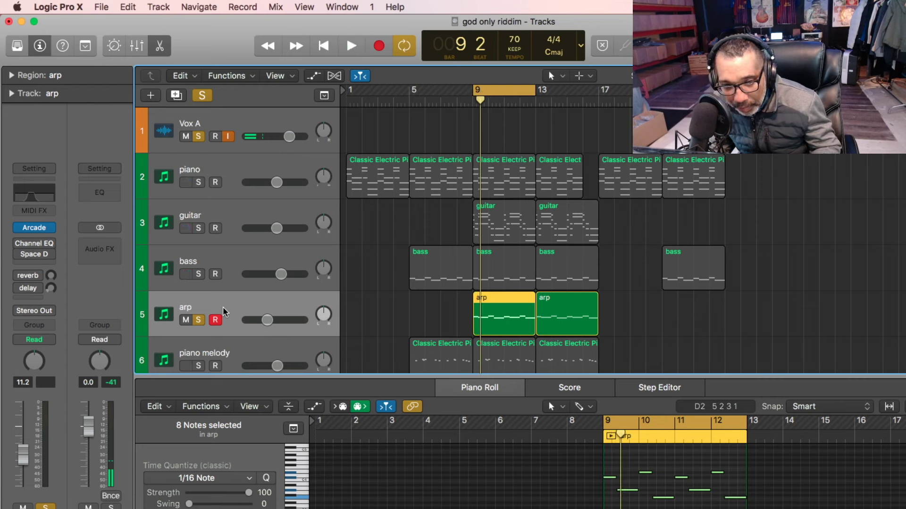
{"action": "key", "text": "space"}
{"action": "key", "text": "space"}
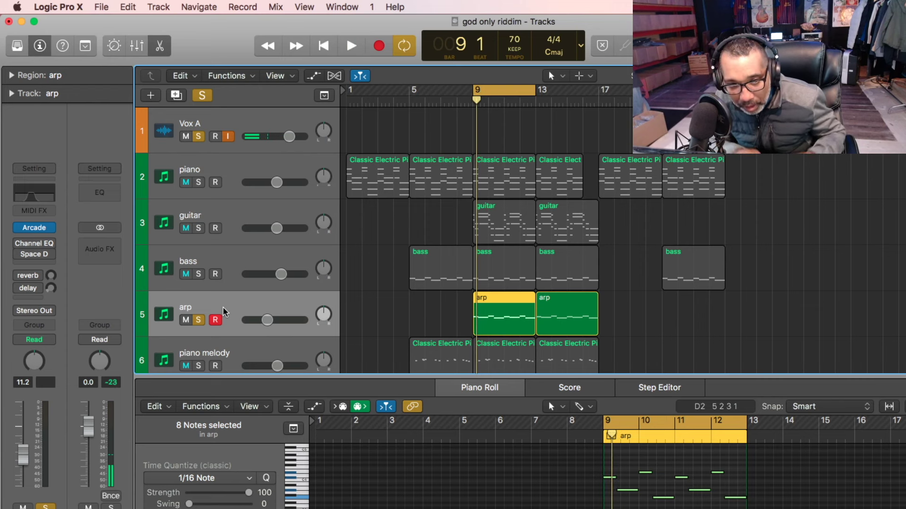
{"action": "mouse_move", "coordinate": [38, 231]}
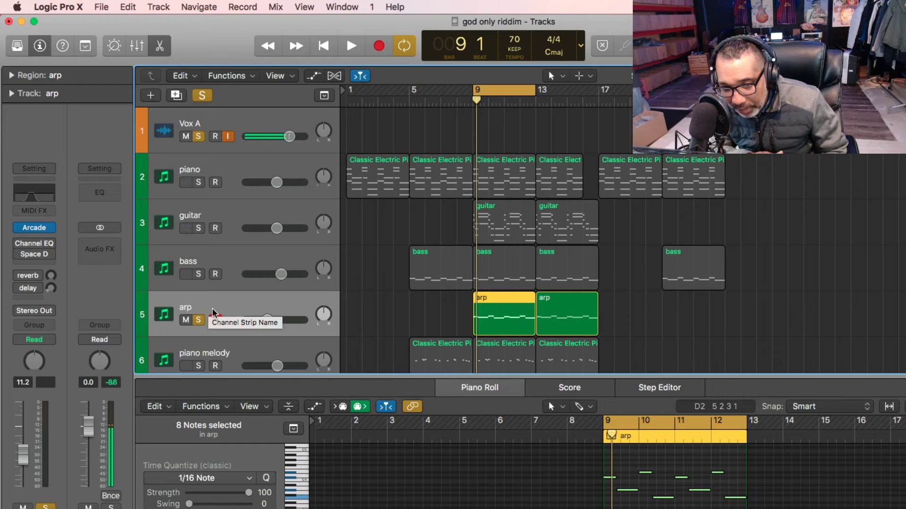
Move the piano melody track directly below the piano track and switch the solo from the arp track to it.
{"action": "left_click", "coordinate": [227, 363]}
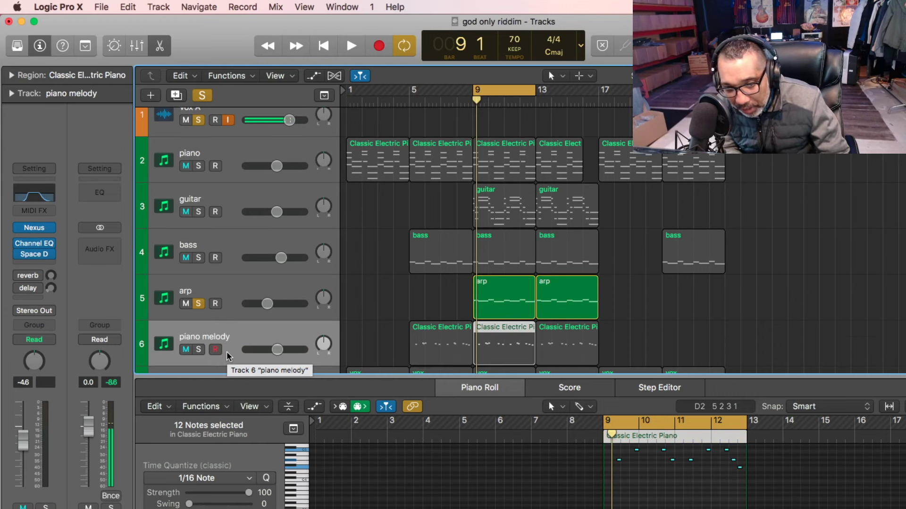
{"action": "left_click_drag", "start_coordinate": [235, 341], "coordinate": [270, 204]}
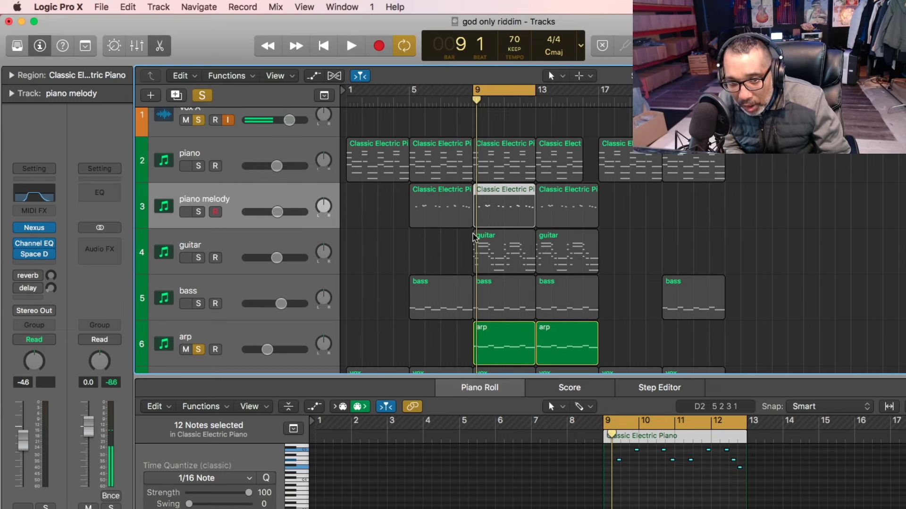
{"action": "left_click", "coordinate": [204, 350]}
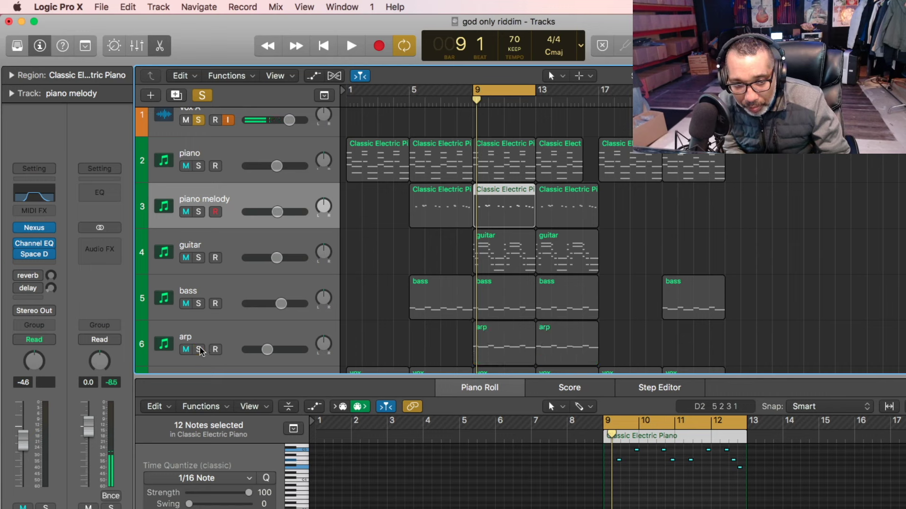
{"action": "left_click", "coordinate": [200, 212]}
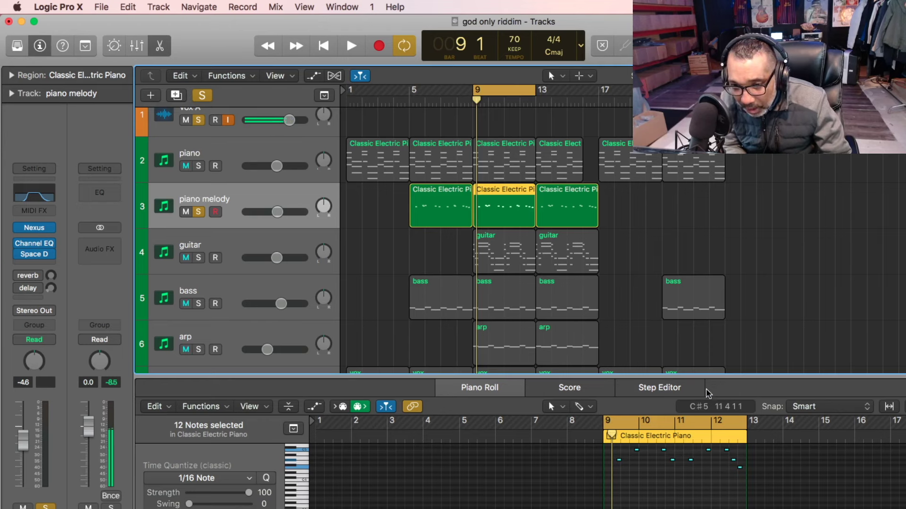
Examine the piano melody's closely stacked notes near bar 10 in the Piano Roll and play back the soloed part in the bar 9 cycle.
{"action": "left_click_drag", "start_coordinate": [709, 378], "coordinate": [718, 340]}
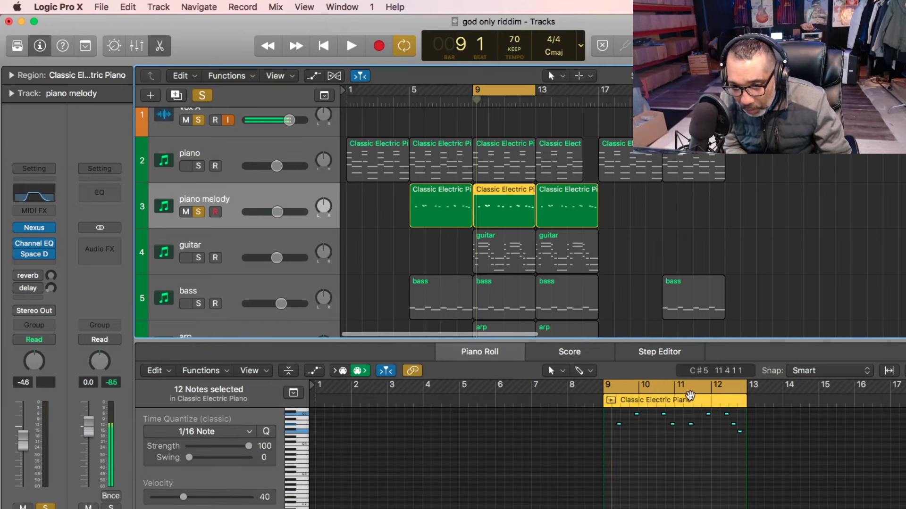
{"action": "left_click", "coordinate": [637, 463]}
{"action": "left_click", "coordinate": [636, 414]}
{"action": "scroll", "coordinate": [636, 424], "scroll_direction": "up", "scroll_amount": 3}
{"action": "left_click", "coordinate": [636, 444], "text": "shift"}
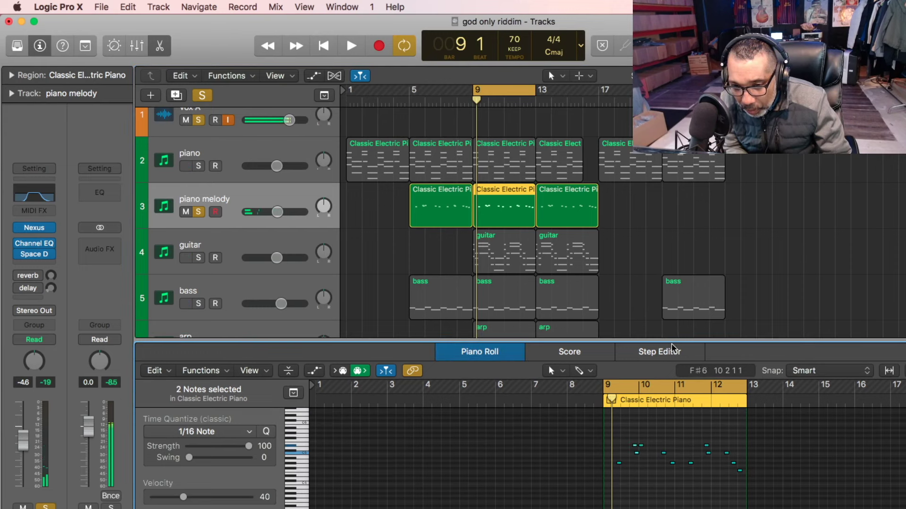
{"action": "left_click_drag", "start_coordinate": [678, 341], "coordinate": [678, 368]}
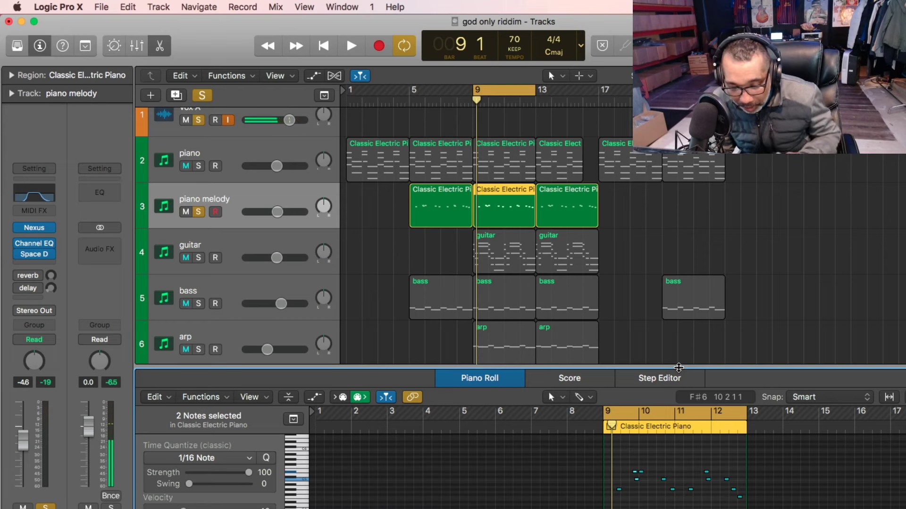
{"action": "key", "text": "space"}
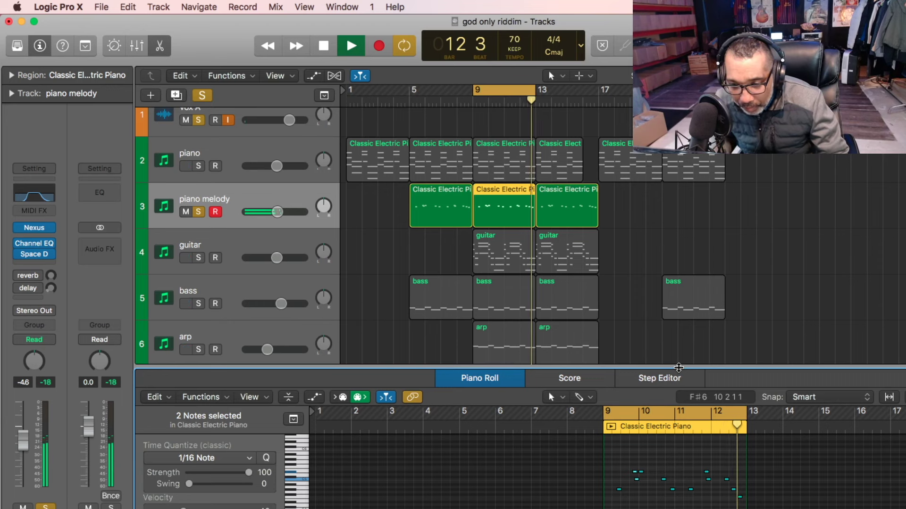
{"action": "key", "text": "space"}
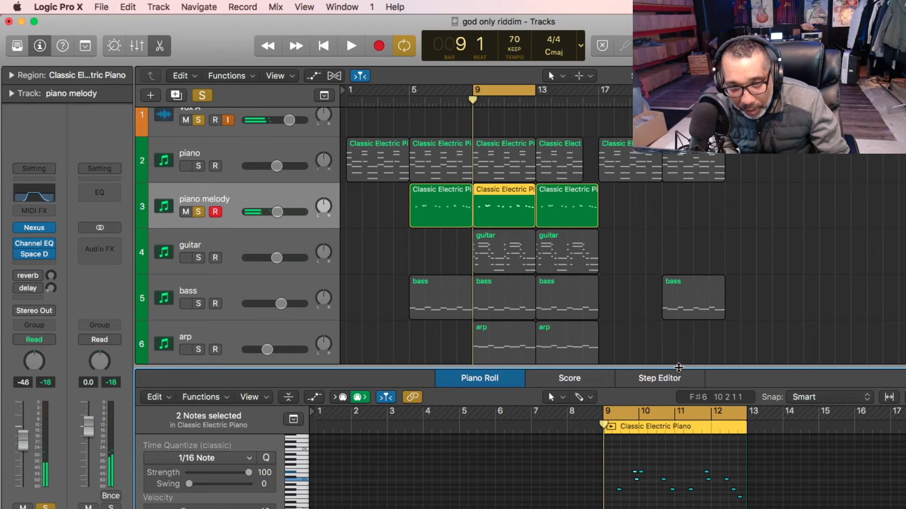
Give the track list more room and switch the solo from the piano melody track to the vox track.
{"action": "left_click", "coordinate": [199, 213]}
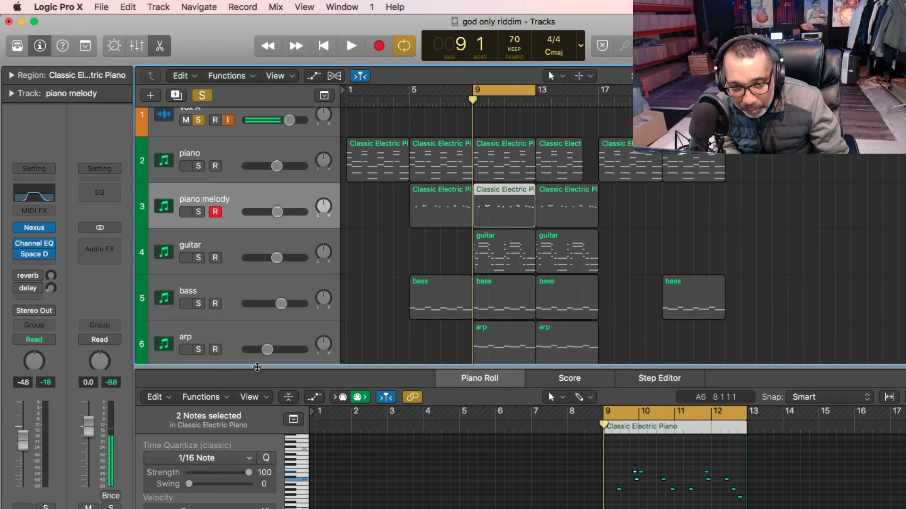
{"action": "left_click_drag", "start_coordinate": [257, 367], "coordinate": [245, 472]}
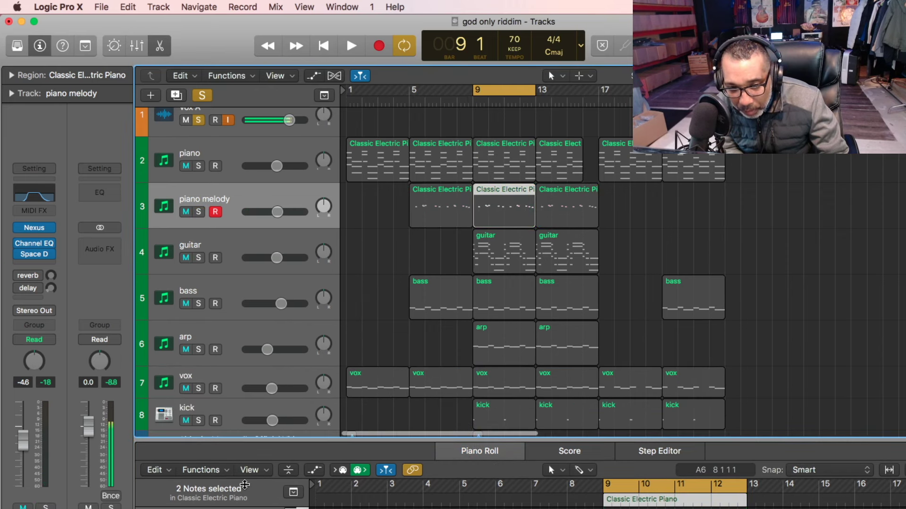
{"action": "left_click", "coordinate": [226, 381]}
{"action": "left_click", "coordinate": [199, 389]}
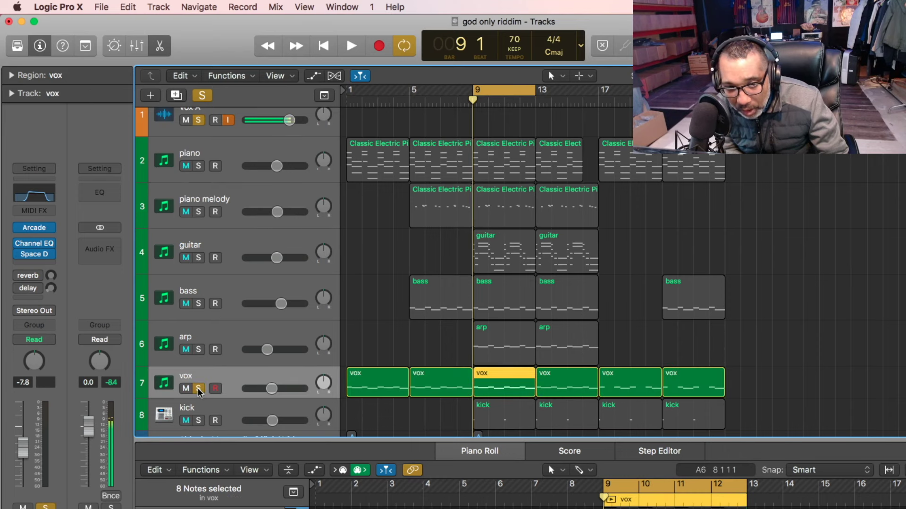
Inspect the vox track's Arcade instrument, then close its plug-in window.
{"action": "mouse_move", "coordinate": [34, 230]}
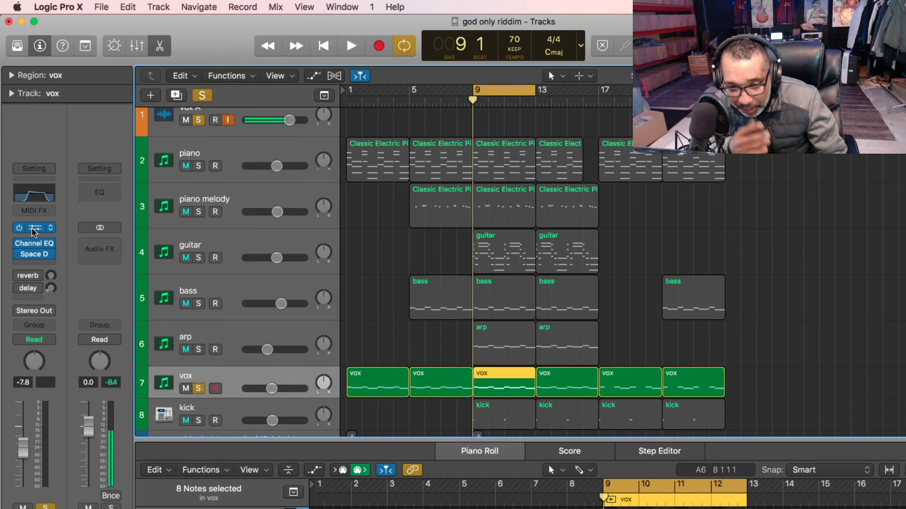
{"action": "left_click", "coordinate": [33, 228]}
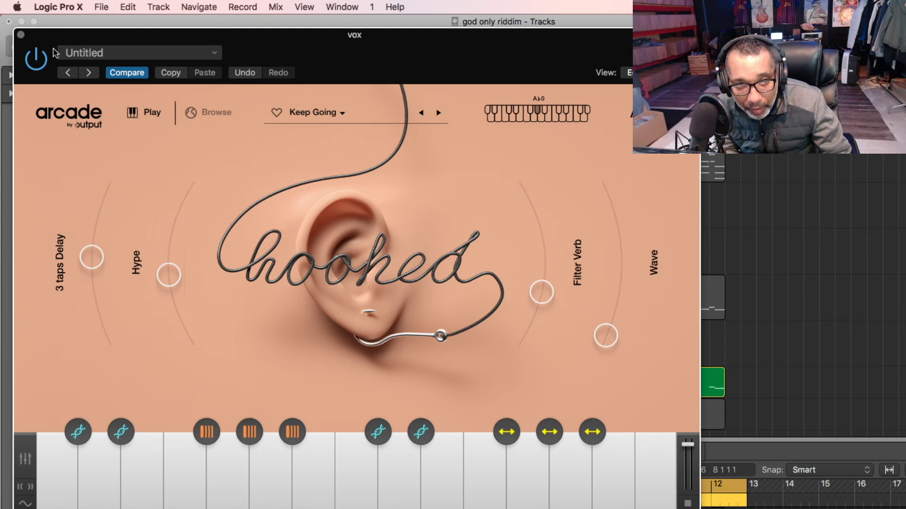
{"action": "left_click", "coordinate": [20, 34]}
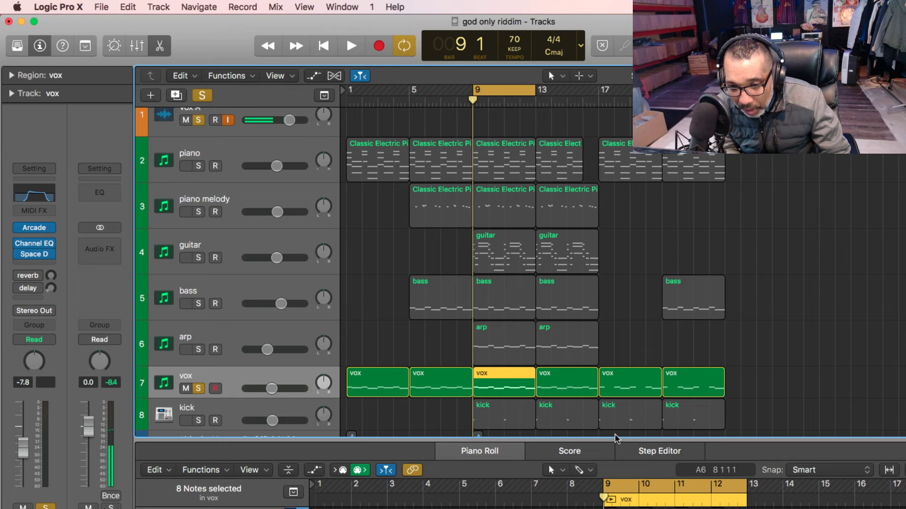
Examine the vox region's notes in an enlarged Piano Roll and play back the soloed vox part in the bar 9 cycle.
{"action": "left_click_drag", "start_coordinate": [620, 440], "coordinate": [620, 333]}
{"action": "left_click", "coordinate": [632, 431]}
{"action": "left_click", "coordinate": [632, 418]}
{"action": "scroll", "coordinate": [631, 407], "scroll_direction": "up", "scroll_amount": 5}
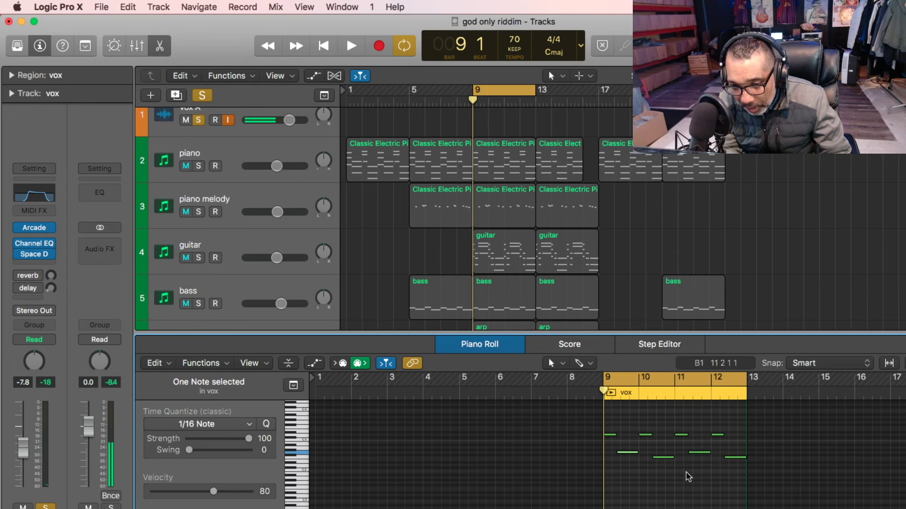
{"action": "key", "text": "space"}
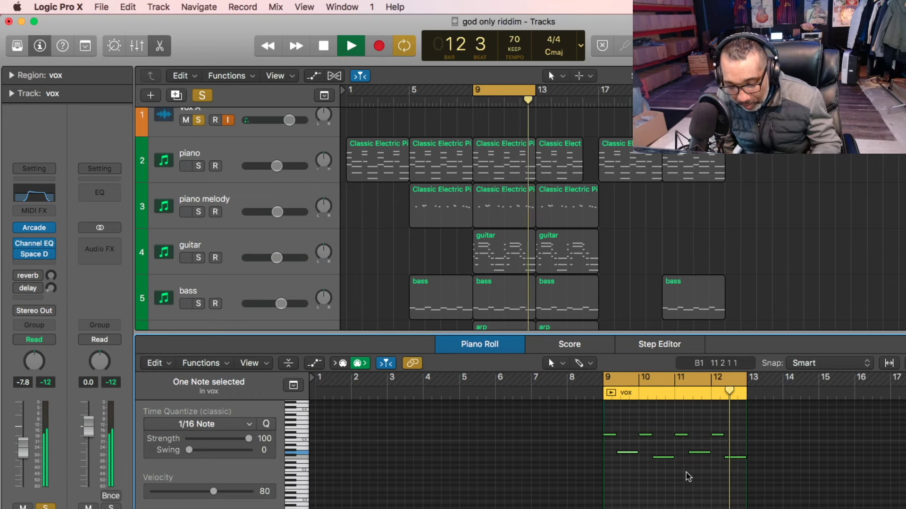
{"action": "key", "text": "space"}
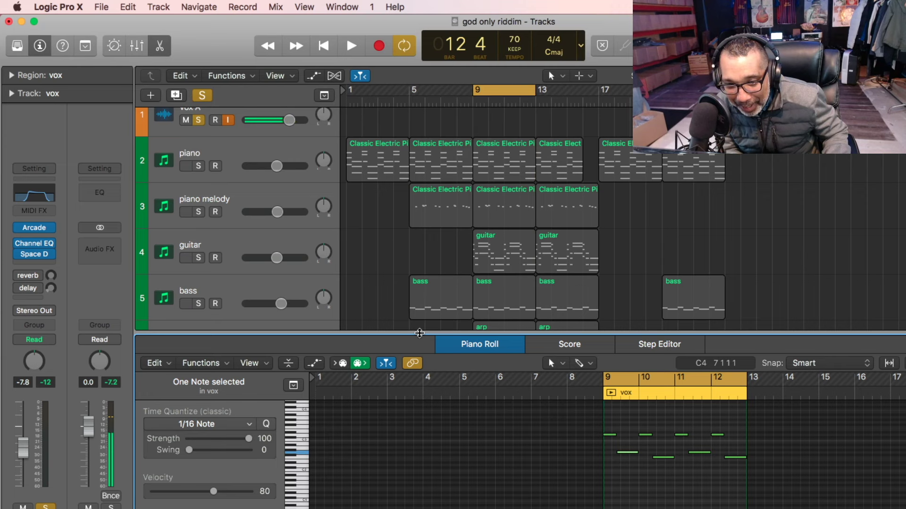
Switch the solo from the vox track to the kick track and raise the kick's volume to -3.7 dB.
{"action": "left_click_drag", "start_coordinate": [419, 333], "coordinate": [419, 507]}
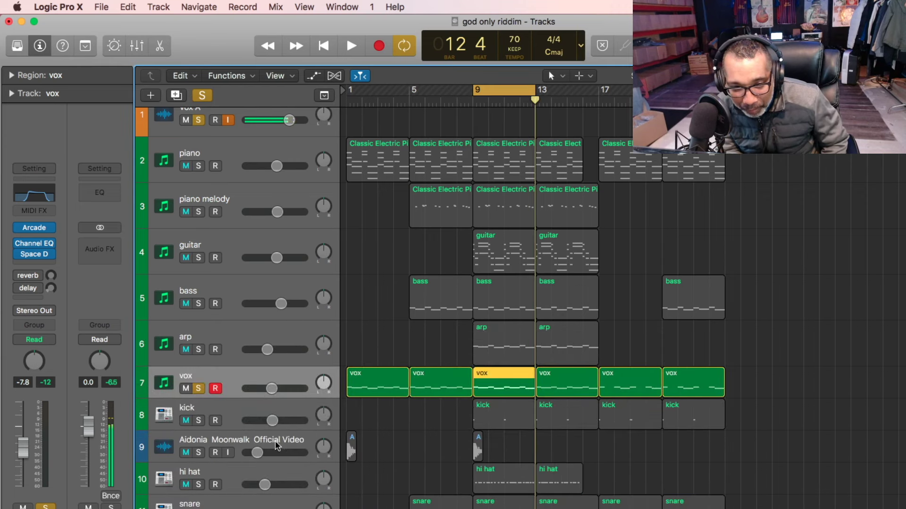
{"action": "left_click", "coordinate": [233, 409]}
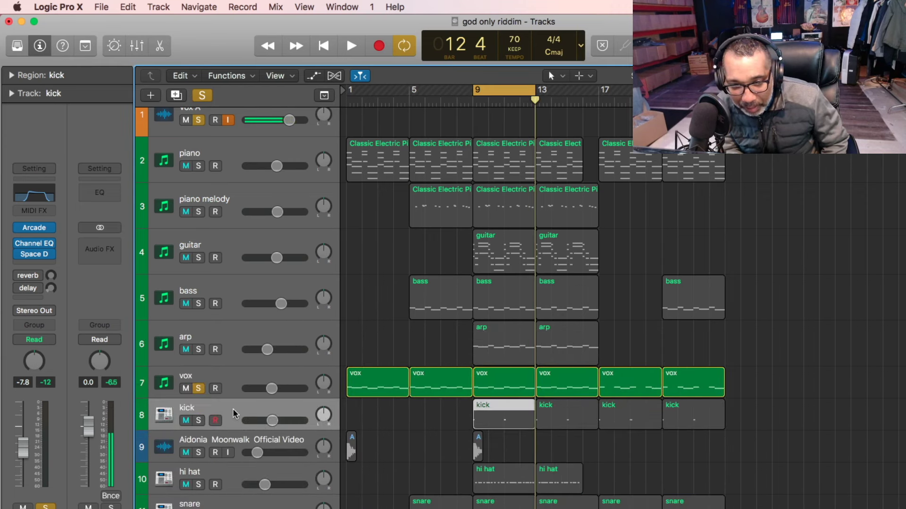
{"action": "left_click", "coordinate": [199, 389]}
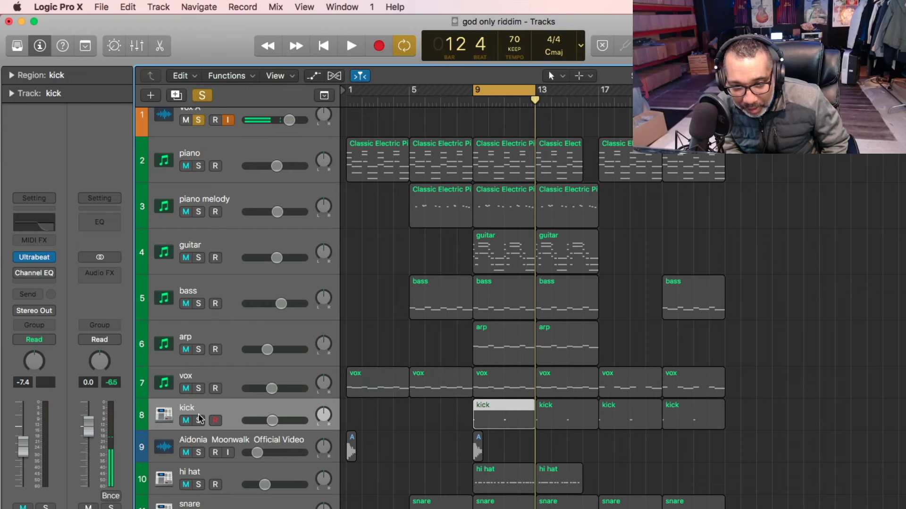
{"action": "left_click", "coordinate": [198, 420]}
{"action": "left_click_drag", "start_coordinate": [272, 420], "coordinate": [280, 421]}
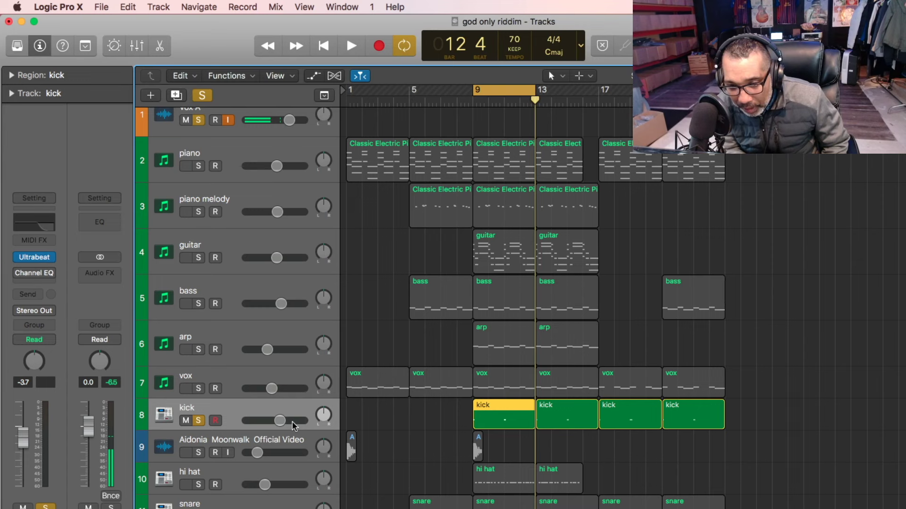
Play back the soloed kick part in the bar 9 cycle and show its notes in the Piano Roll.
{"action": "key", "text": "space"}
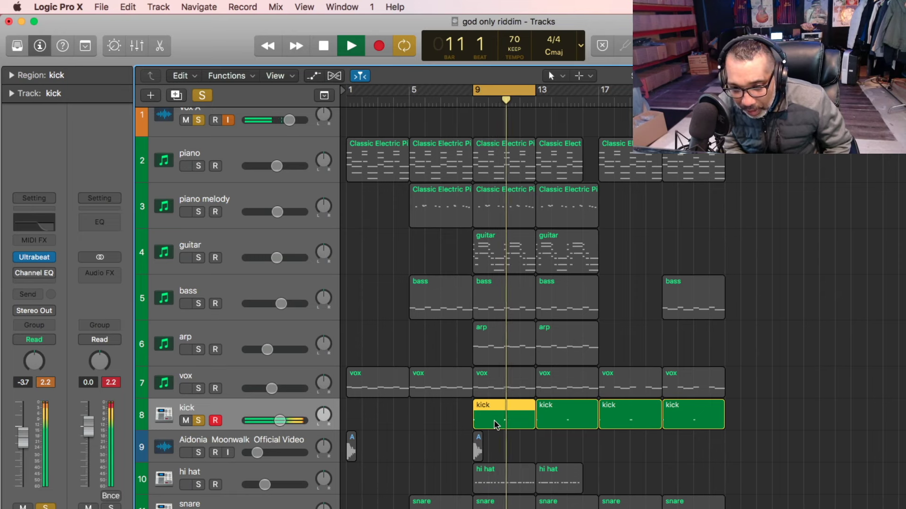
{"action": "key", "text": "p"}
{"action": "key", "text": "space"}
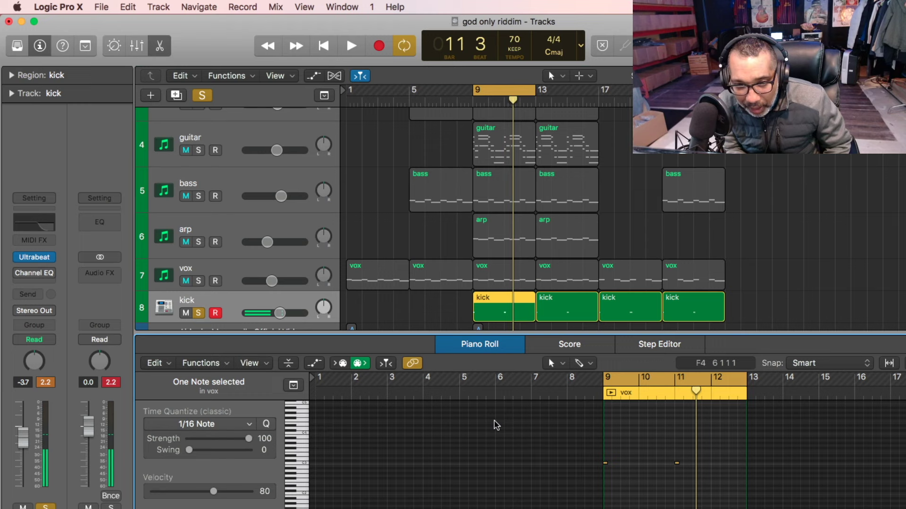
Switch the solo from the kick track to the Aidonia Moonwalk audio sample track and play back the sample at bar 9.
{"action": "left_click", "coordinate": [295, 329]}
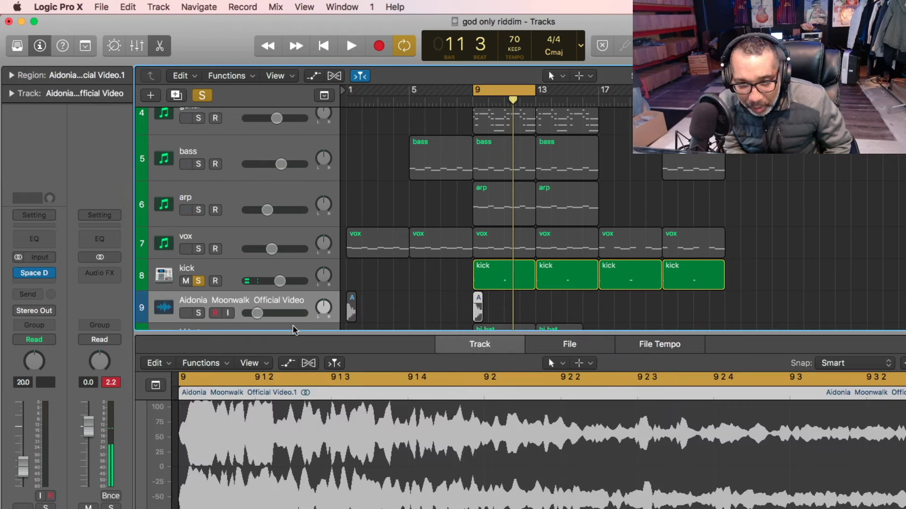
{"action": "left_click", "coordinate": [199, 281]}
{"action": "left_click", "coordinate": [198, 314]}
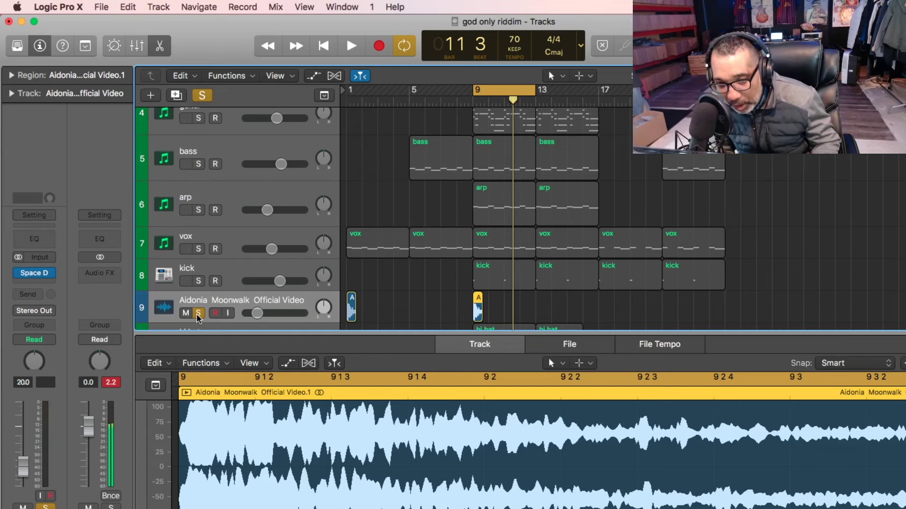
{"action": "key", "text": "space"}
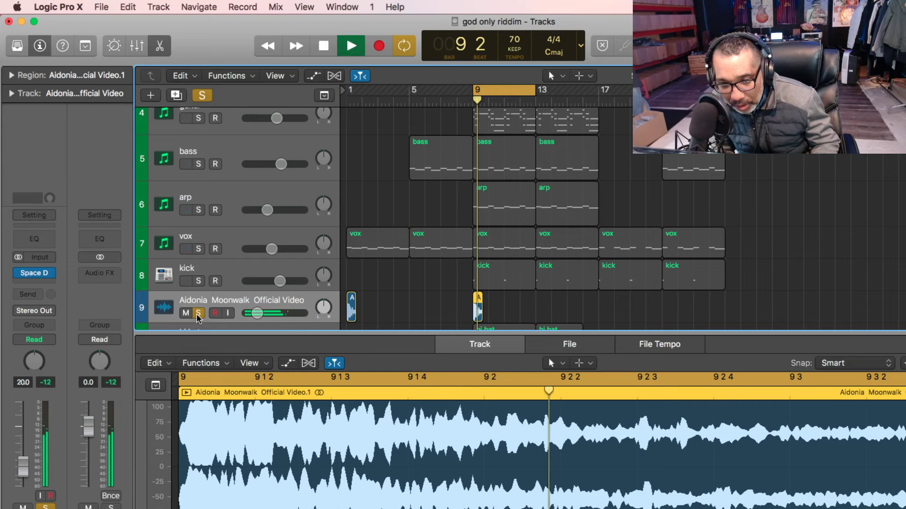
{"action": "key", "text": "space"}
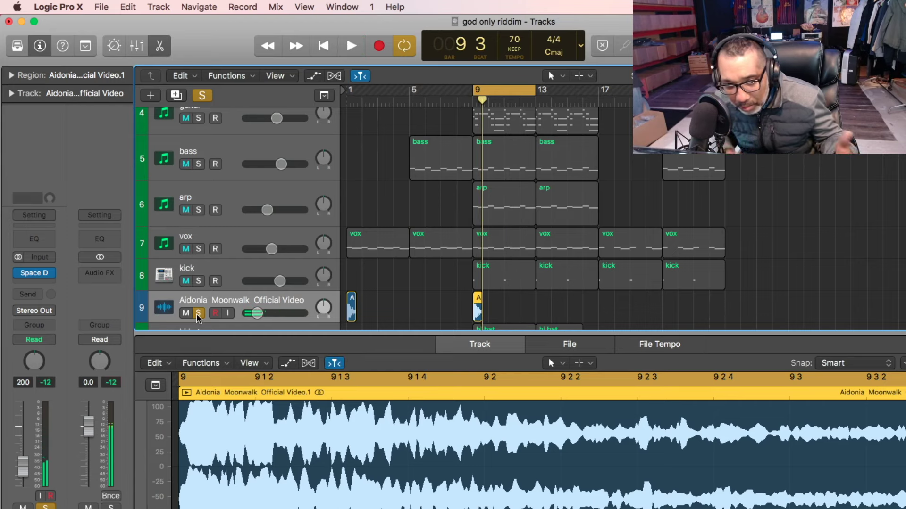
Switch the solo from the Aidonia Moonwalk sample track to the hi hat track.
{"action": "left_click", "coordinate": [197, 314]}
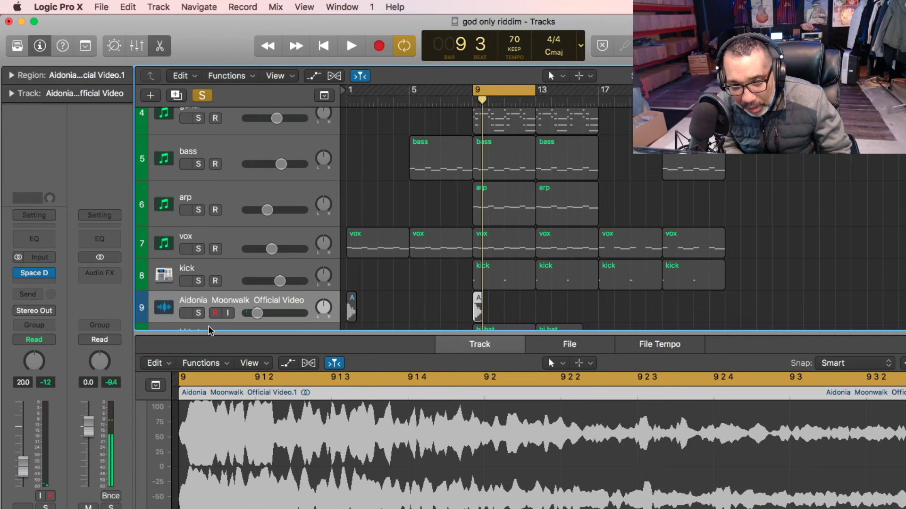
{"action": "left_click", "coordinate": [209, 327]}
{"action": "left_click", "coordinate": [198, 314]}
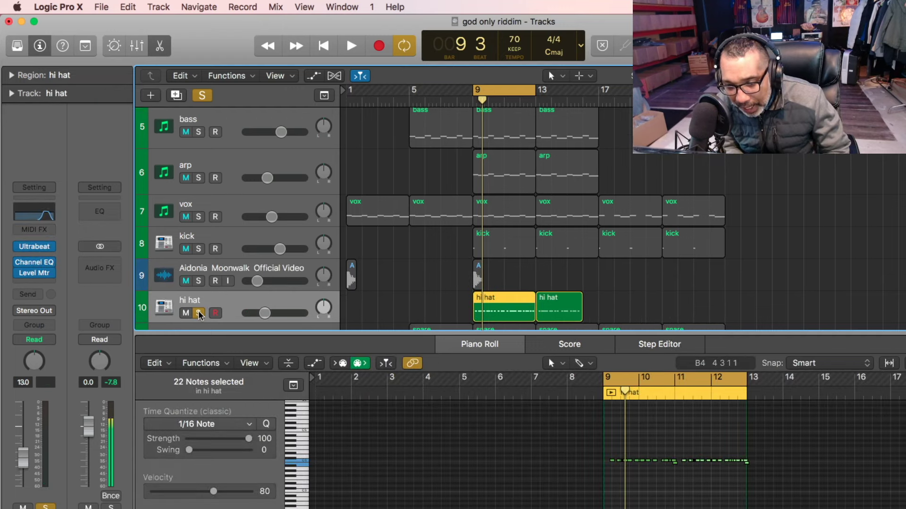
Play back the soloed hi hat part within the bar 9 cycle.
{"action": "key", "text": "space"}
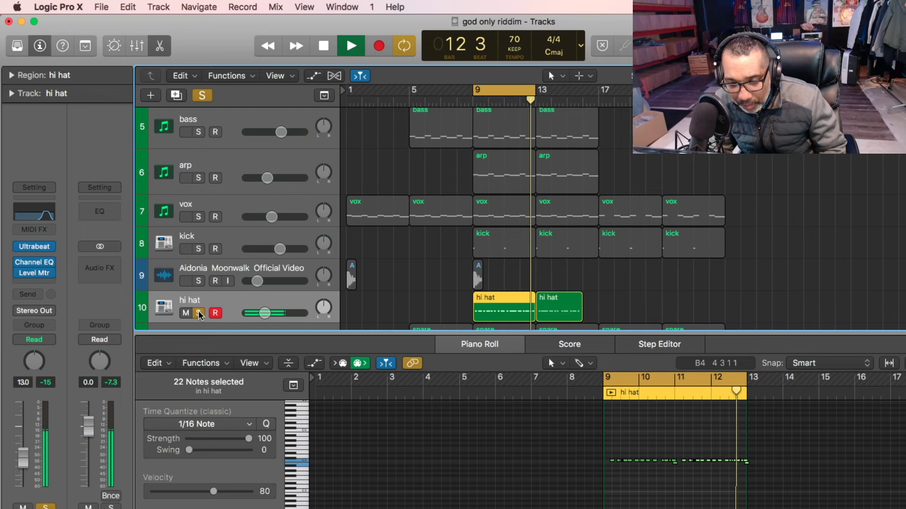
{"action": "key", "text": "space"}
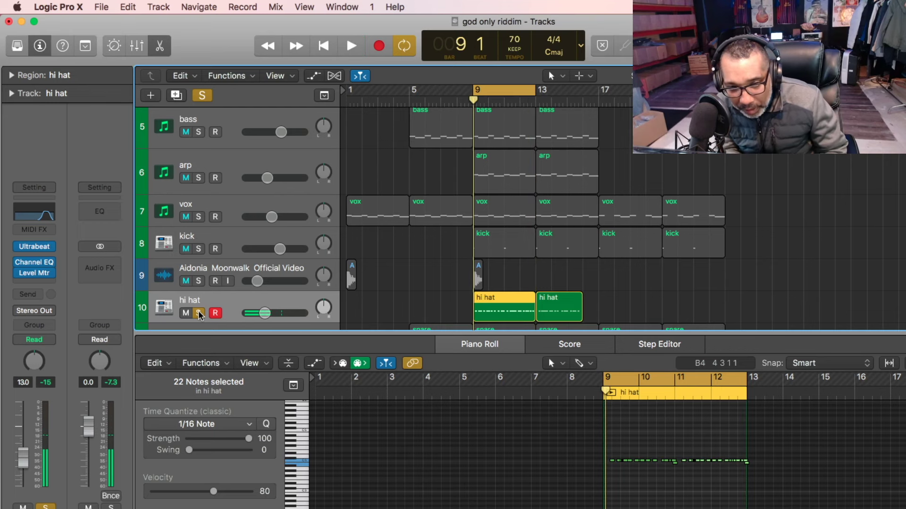
Switch the solo from the hi hat track to the snare track and play back the snare part at bar 9.
{"action": "left_click", "coordinate": [215, 329]}
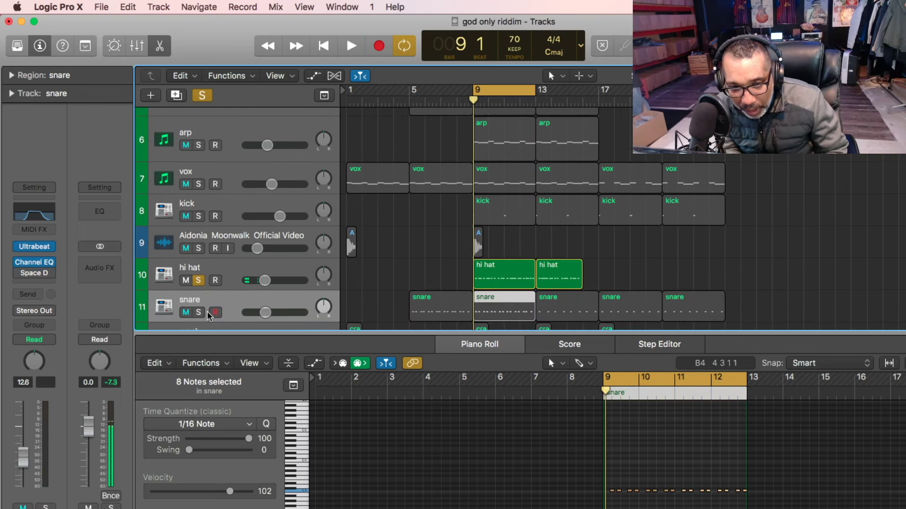
{"action": "left_click", "coordinate": [204, 280]}
{"action": "left_click", "coordinate": [200, 312]}
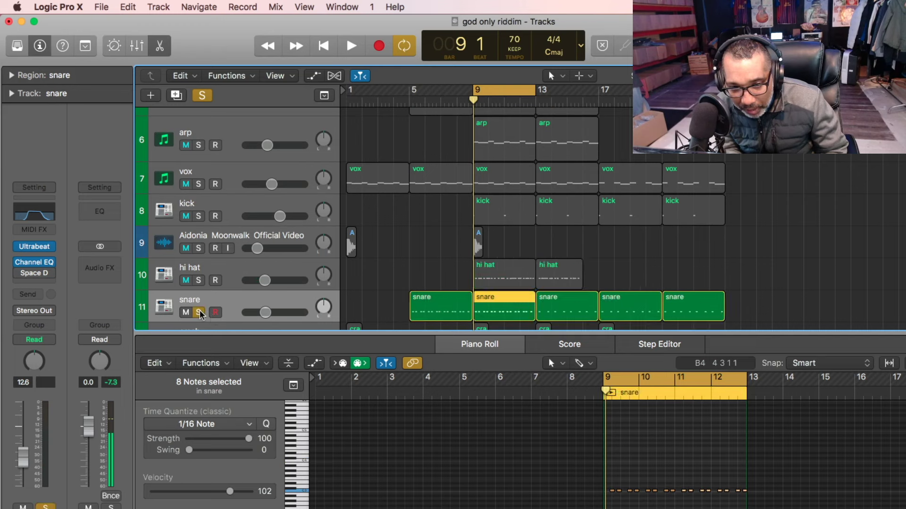
{"action": "key", "text": "space"}
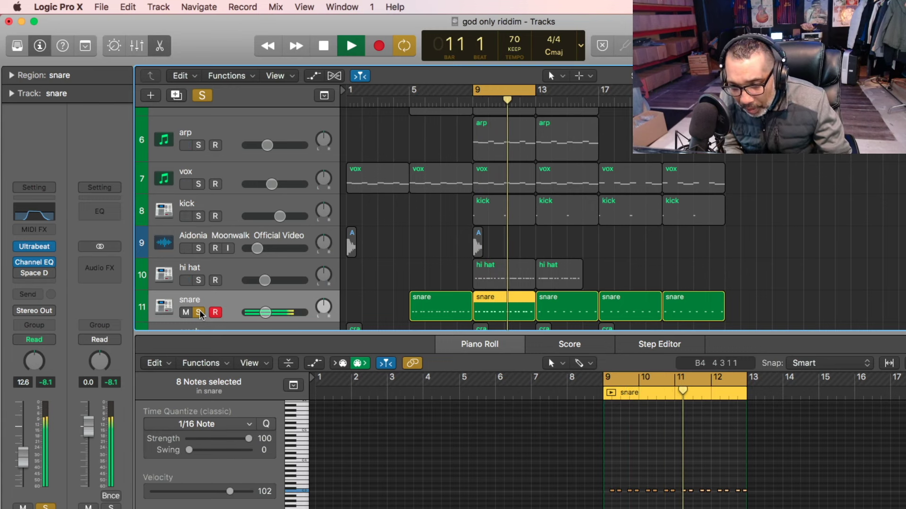
{"action": "key", "text": "space"}
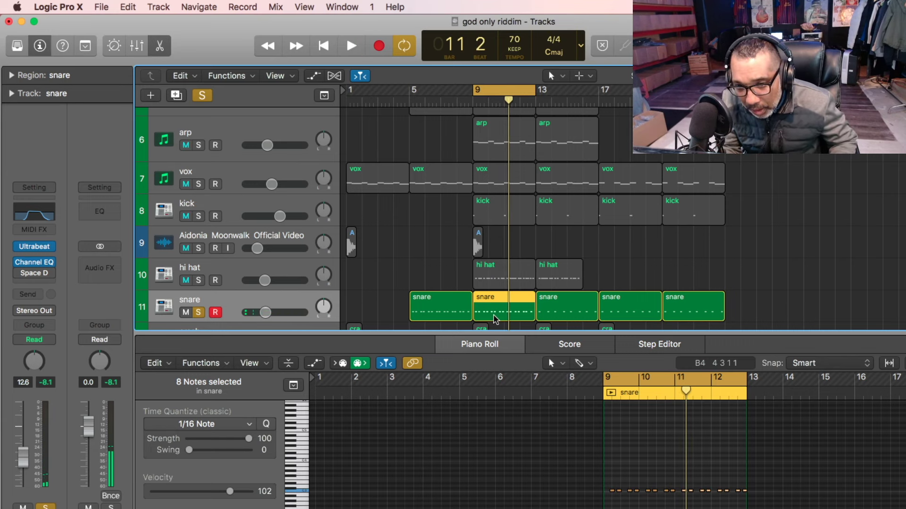
Replace the snare region at bar 9 with a copy of the bar 13 snare region, aligned to bar 9.
{"action": "key", "text": "Delete"}
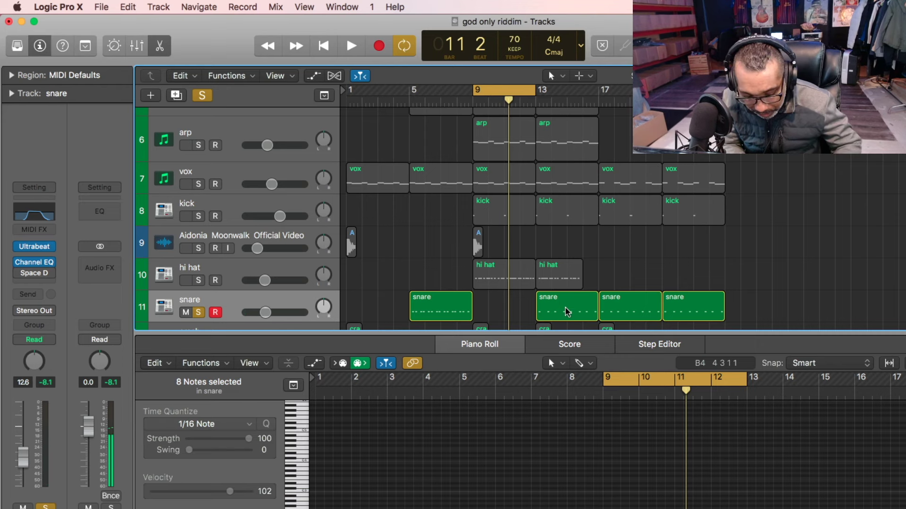
{"action": "left_click_drag", "start_coordinate": [562, 321], "coordinate": [508, 312]}
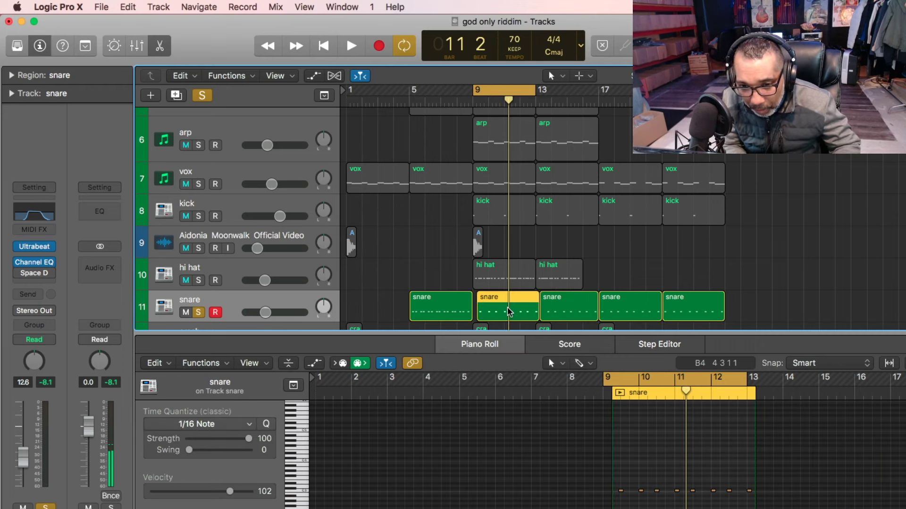
{"action": "left_click_drag", "start_coordinate": [508, 312], "coordinate": [500, 312]}
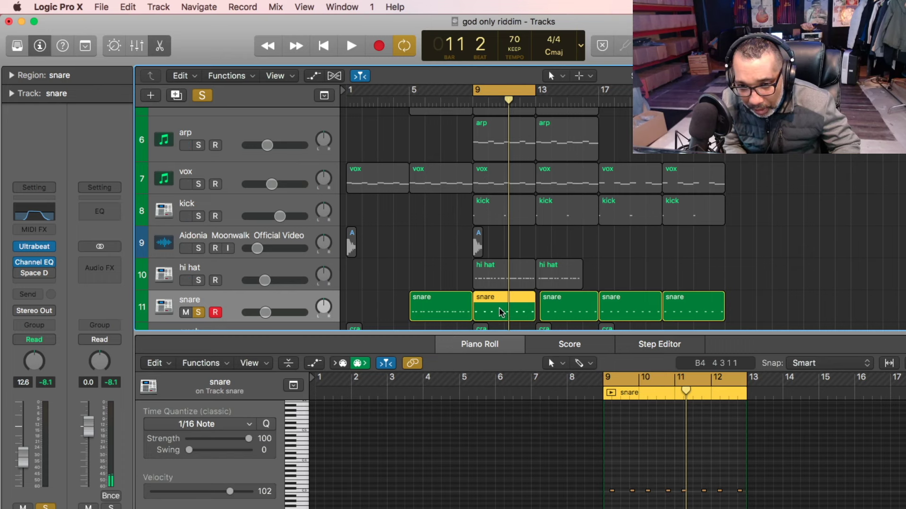
Replace the misaligned snare region near bar 13 with a copy of the bar 17 snare region starting at bar 13.
{"action": "left_click", "coordinate": [556, 312]}
{"action": "key", "text": "Delete"}
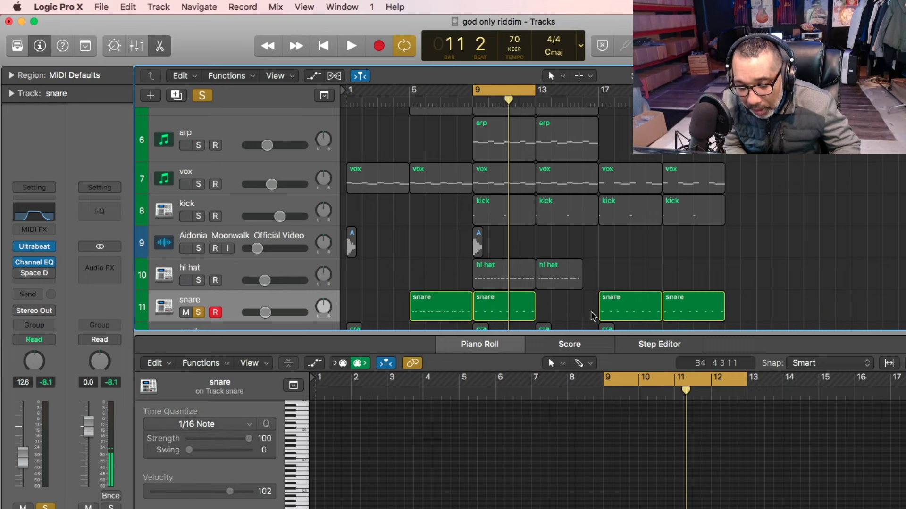
{"action": "left_click_drag", "start_coordinate": [620, 313], "coordinate": [558, 318]}
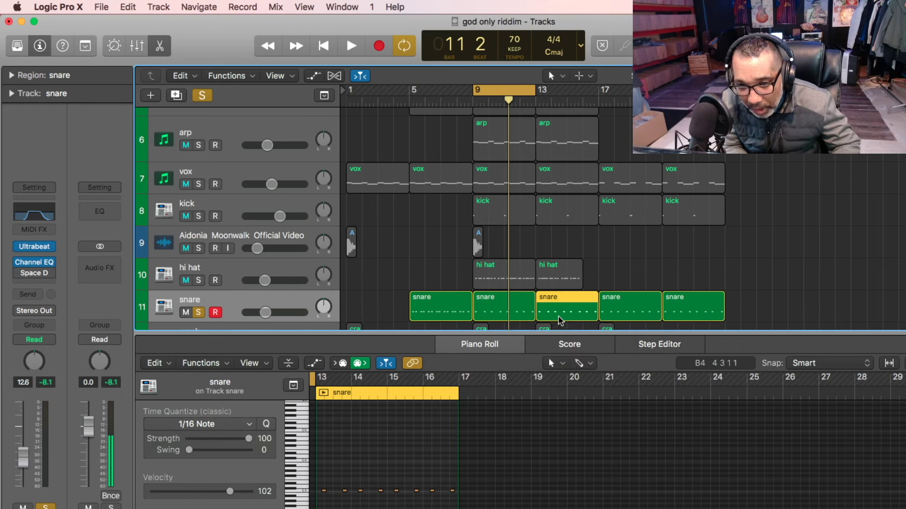
Replace the snare region at bar 5 with a copy of the bar 9 snare region.
{"action": "left_click", "coordinate": [447, 312]}
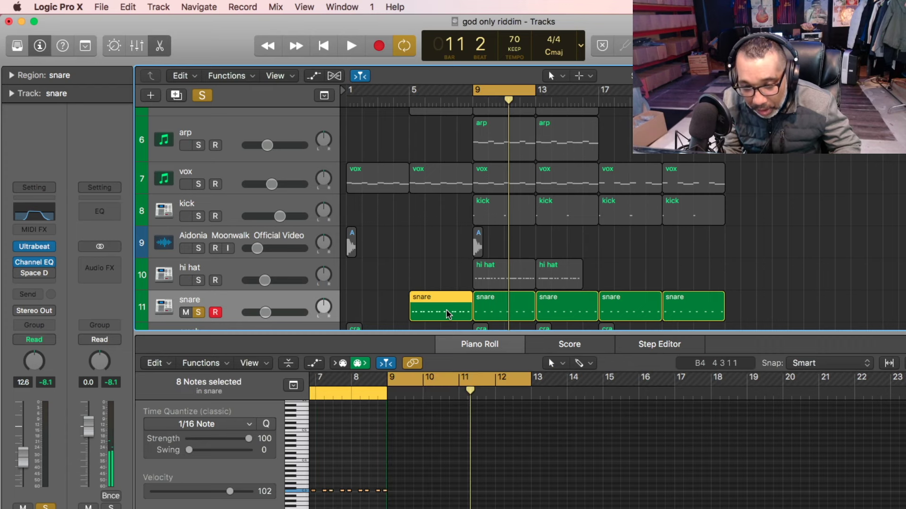
{"action": "key", "text": "Delete"}
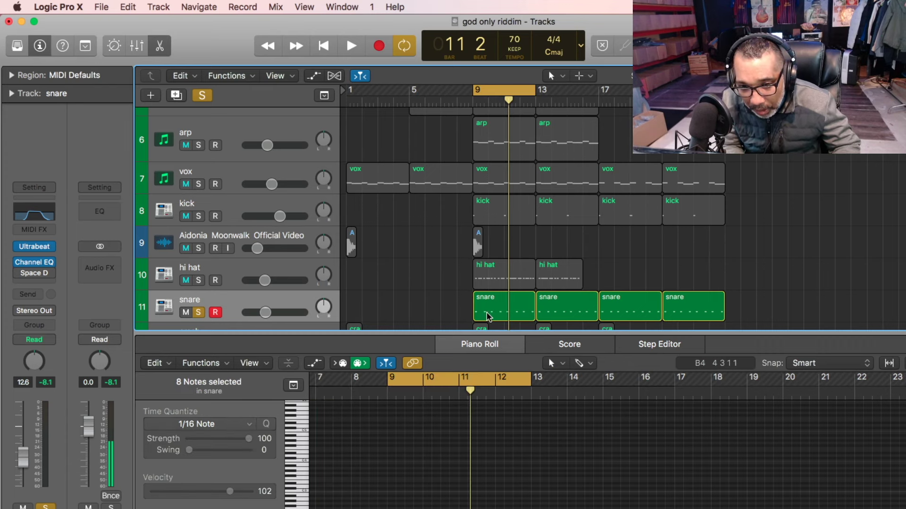
{"action": "left_click_drag", "start_coordinate": [488, 317], "coordinate": [426, 319]}
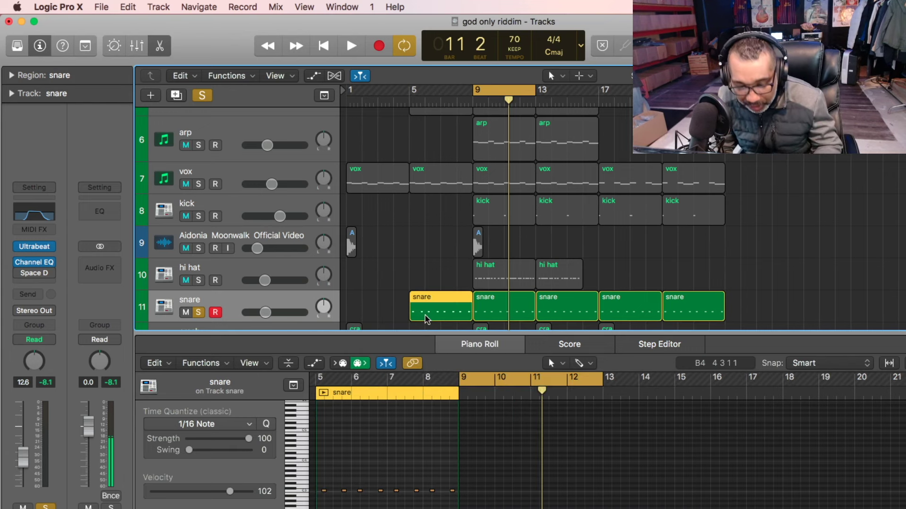
Play back the replaced snare part in the bar 9 cycle and show that region's notes in the Piano Roll.
{"action": "key", "text": "space"}
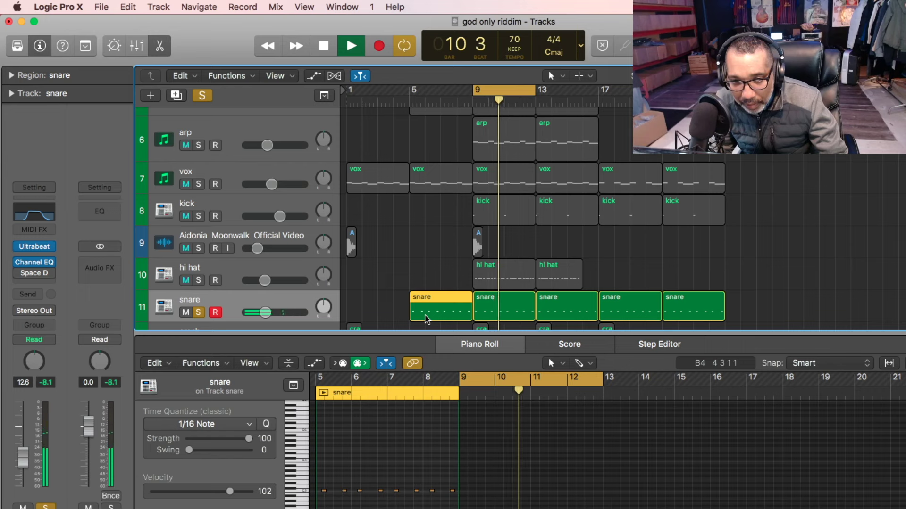
{"action": "left_click", "coordinate": [504, 313]}
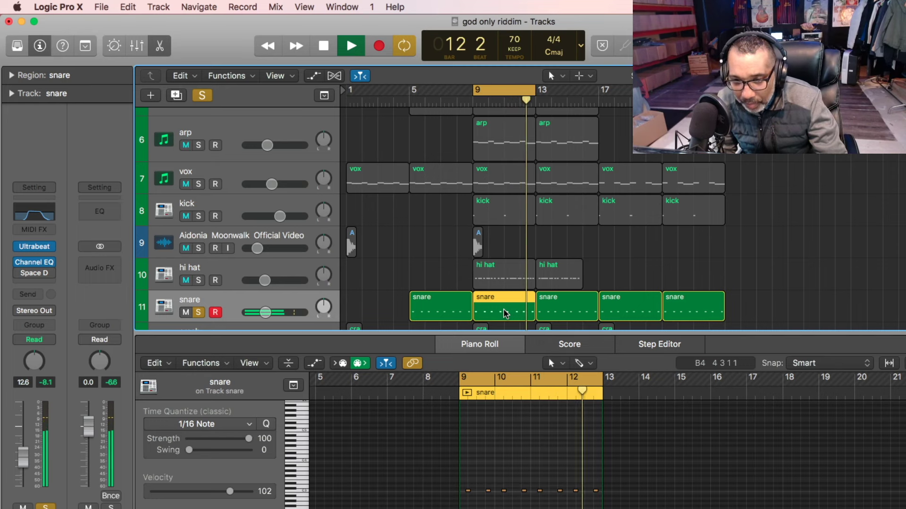
{"action": "key", "text": "space"}
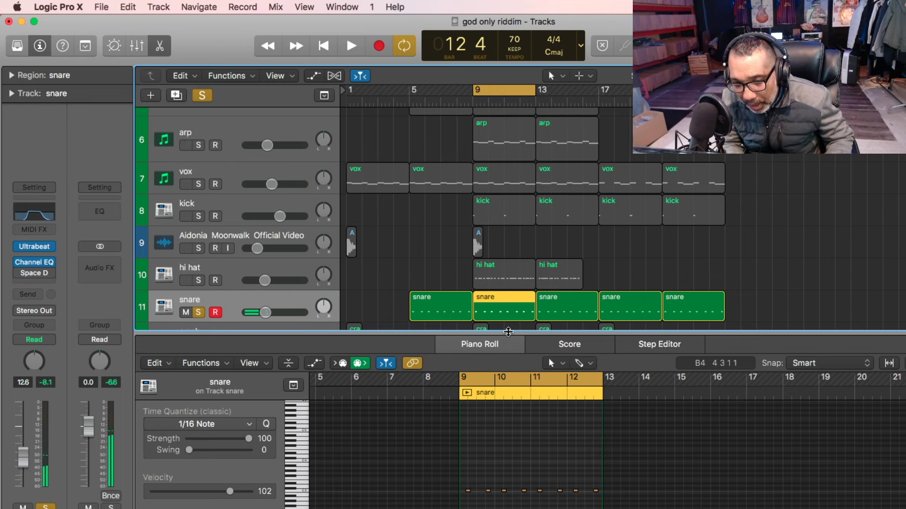
Hide the Piano Roll to reveal the lower tracks and turn off the snare track's solo.
{"action": "left_click_drag", "start_coordinate": [508, 332], "coordinate": [508, 507]}
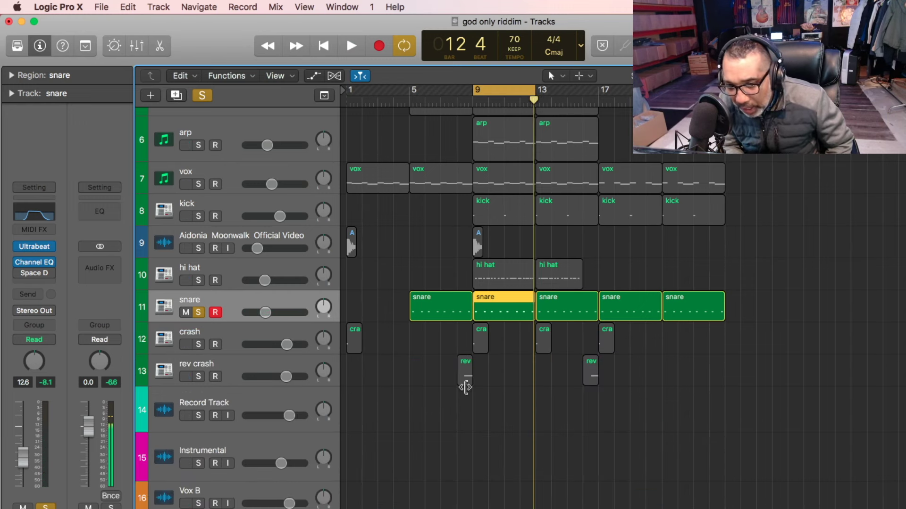
{"action": "left_click", "coordinate": [200, 313]}
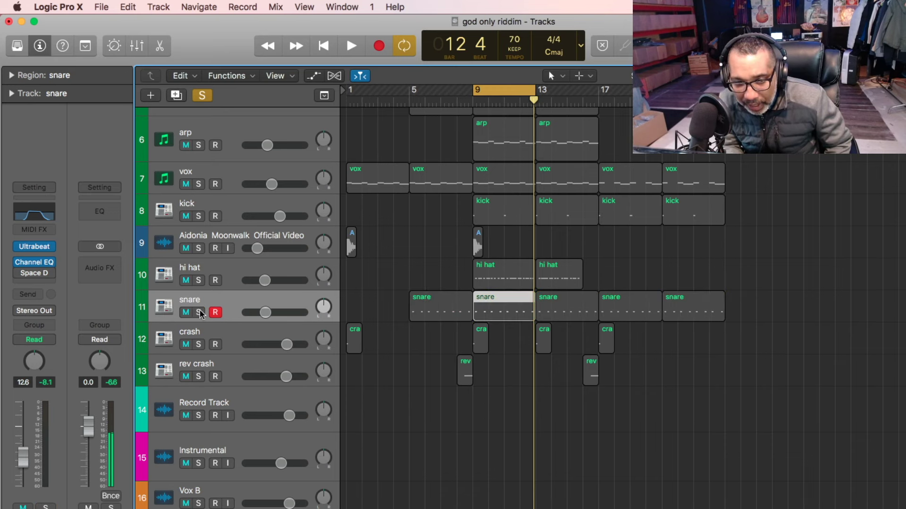
Select the Vox A track and extend the cycle range from bar 1 to the end of the arrangement.
{"action": "left_click_drag", "start_coordinate": [377, 288], "coordinate": [383, 20]}
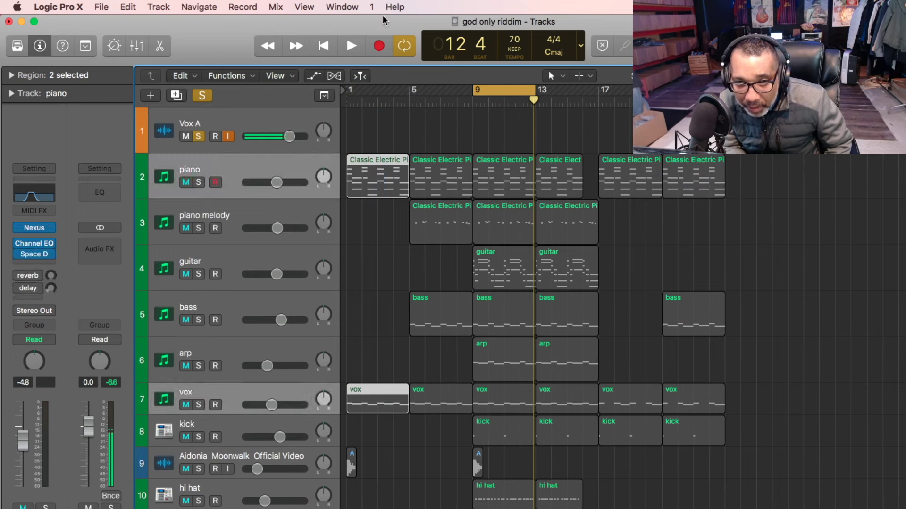
{"action": "left_click", "coordinate": [384, 129]}
{"action": "left_click", "coordinate": [260, 121]}
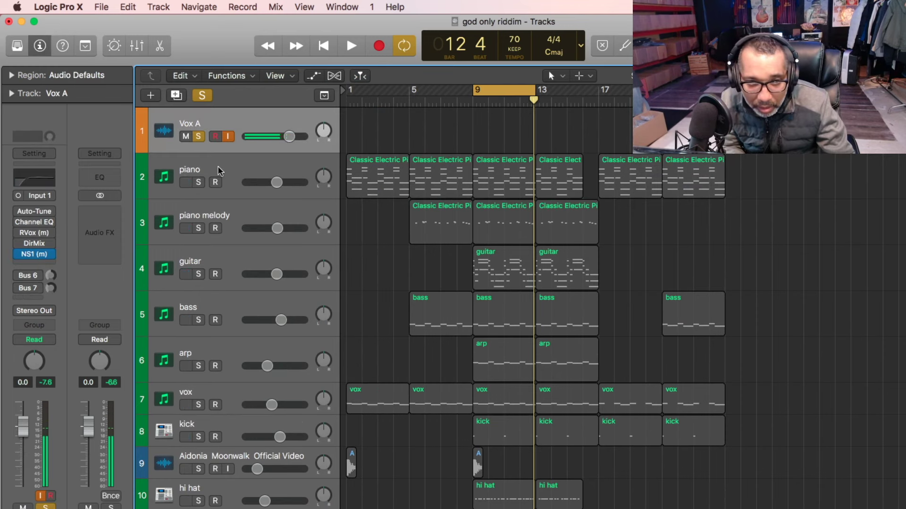
{"action": "left_click_drag", "start_coordinate": [473, 89], "coordinate": [349, 90]}
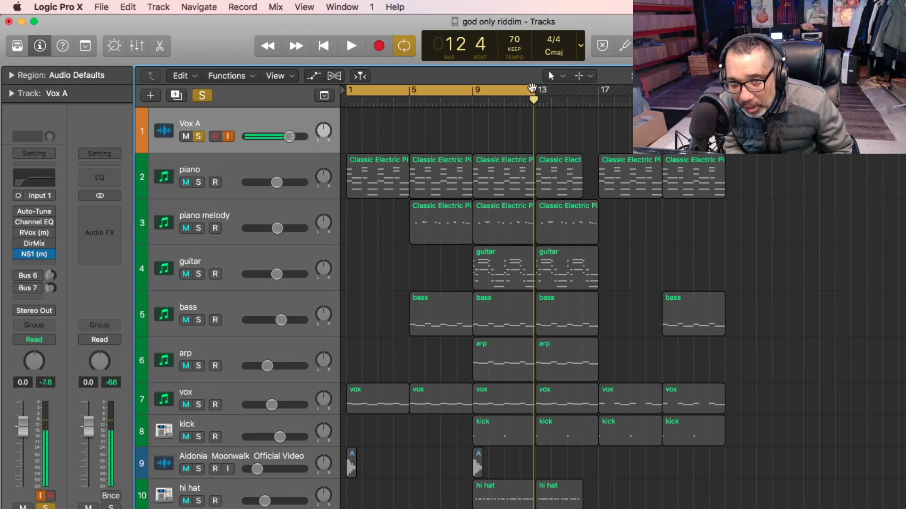
{"action": "left_click_drag", "start_coordinate": [535, 89], "coordinate": [715, 190]}
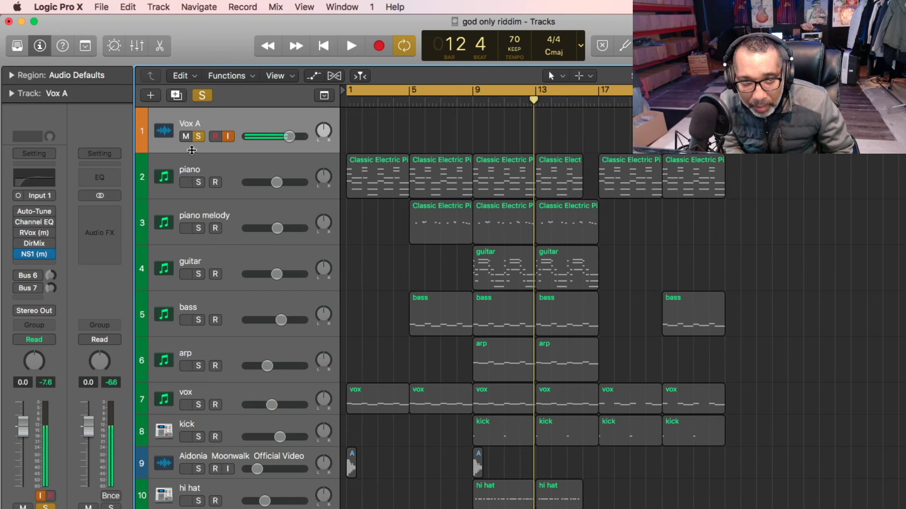
Turn off the Vox A track's solo and play back the full arrangement.
{"action": "left_click", "coordinate": [198, 137]}
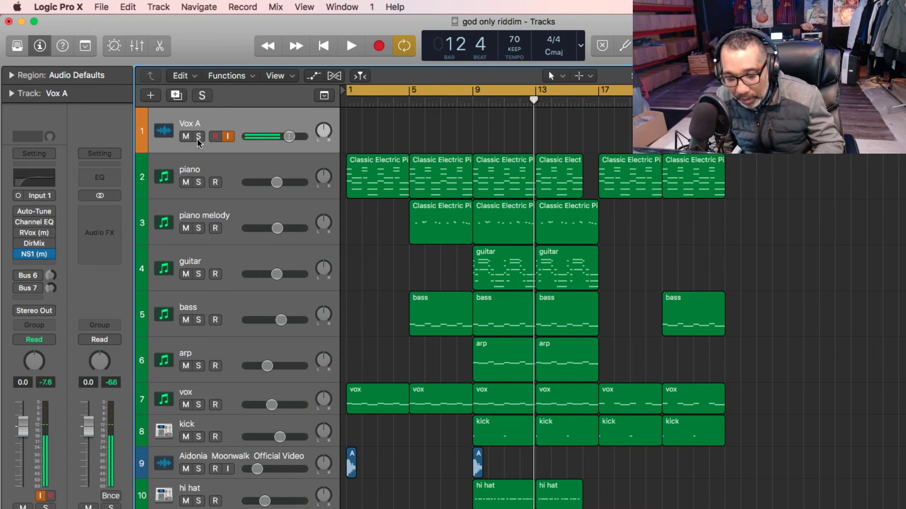
{"action": "key", "text": "space"}
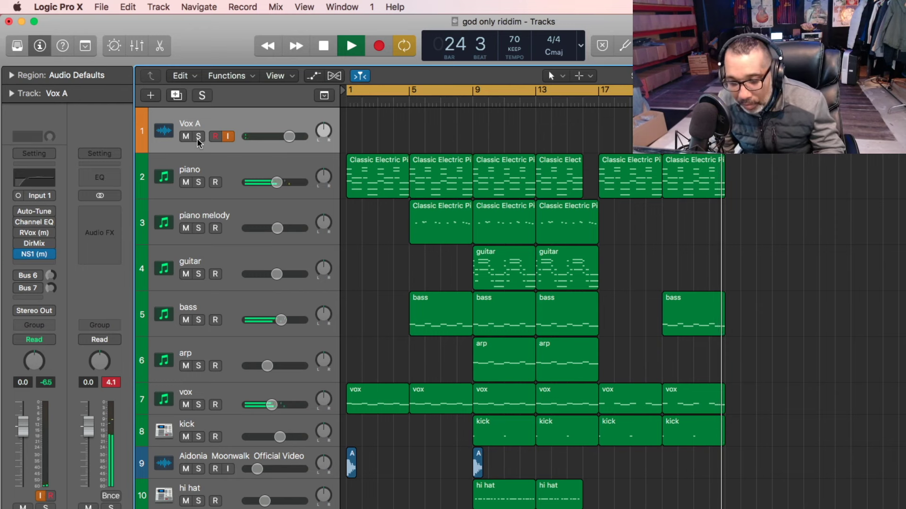
{"action": "key", "text": "space"}
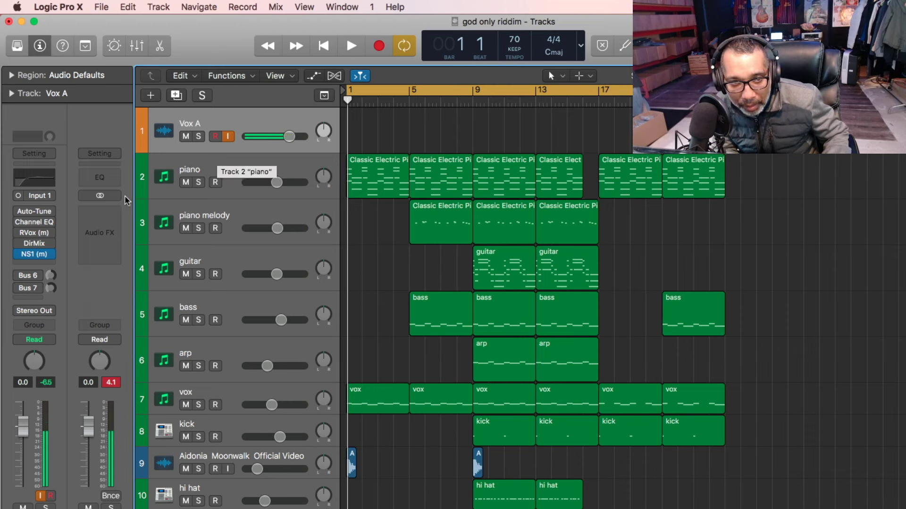
Turn on Vox A's Auto-Tune, Channel EQ, RVox and DirMix plug-ins and its Bus 6 and Bus 7 sends, and lower its volume to -13.0 dB.
{"action": "left_click", "coordinate": [18, 217]}
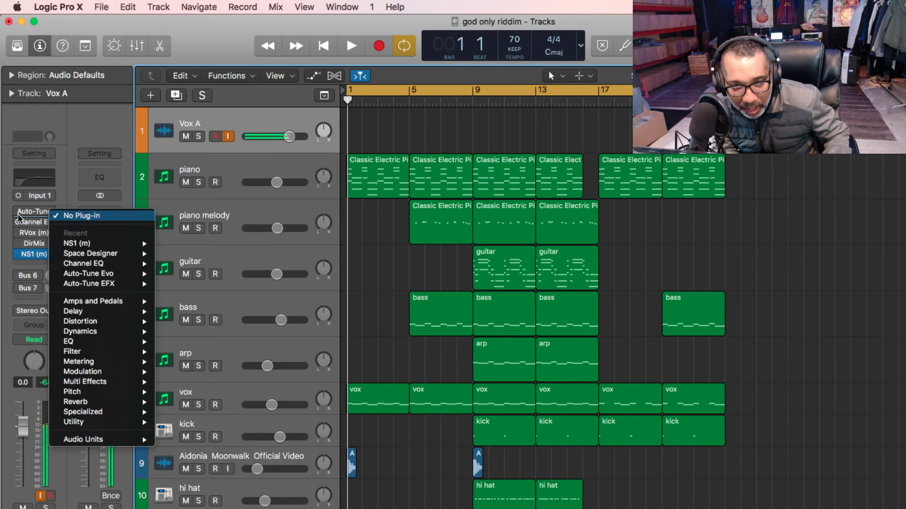
{"action": "left_click", "coordinate": [19, 215]}
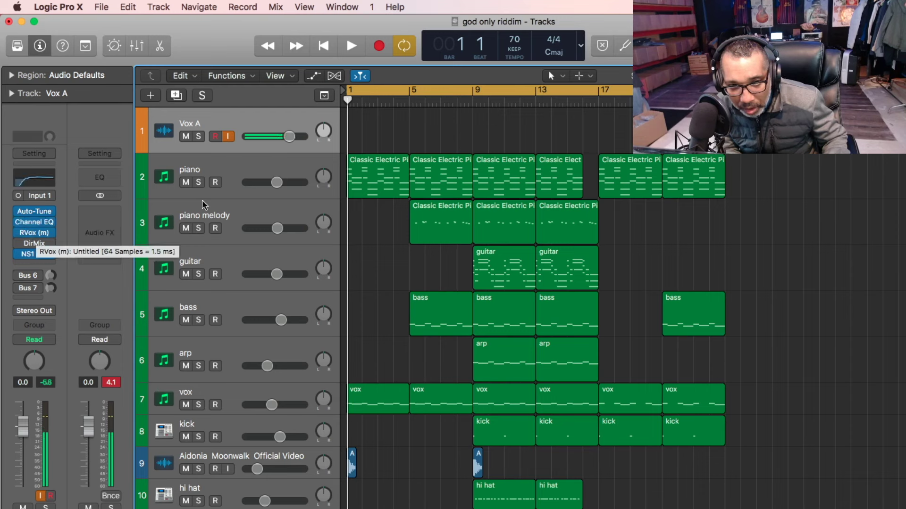
{"action": "left_click_drag", "start_coordinate": [289, 137], "coordinate": [281, 137]}
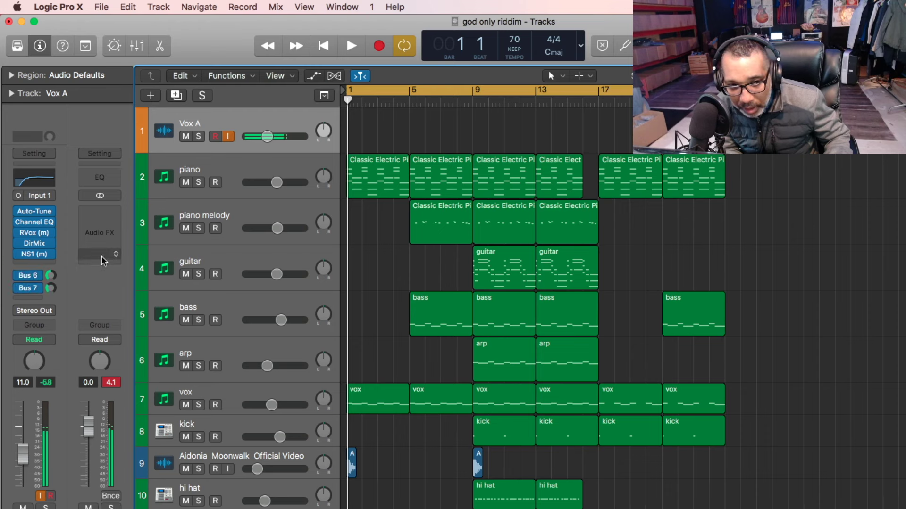
{"action": "left_click_drag", "start_coordinate": [267, 137], "coordinate": [265, 137]}
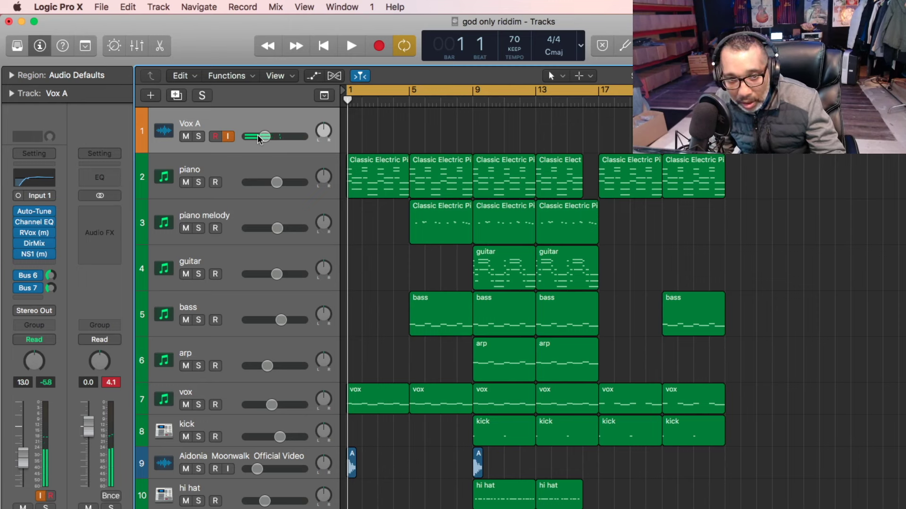
Record a vocal take on the Vox A track from bar 1 to bar 17, lowering its volume to about -13 dB while recording.
{"action": "key", "text": "r"}
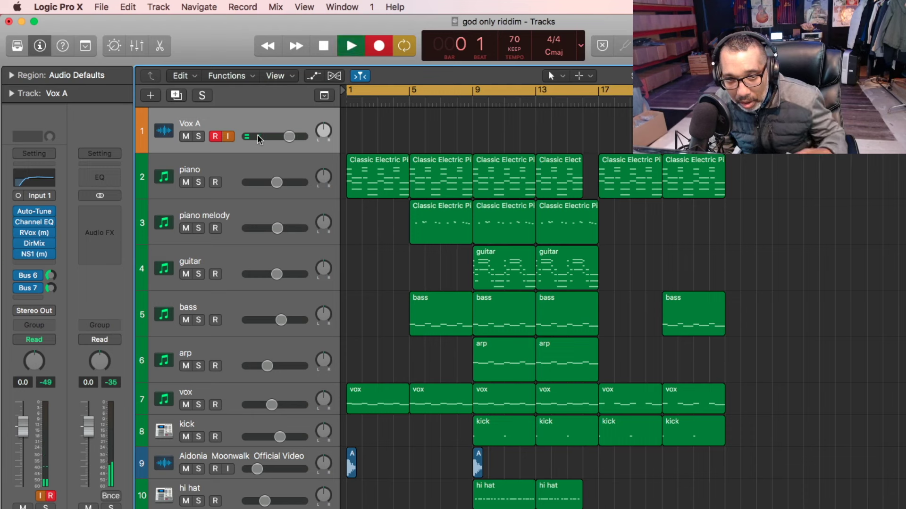
{"action": "left_click_drag", "start_coordinate": [289, 136], "coordinate": [267, 137]}
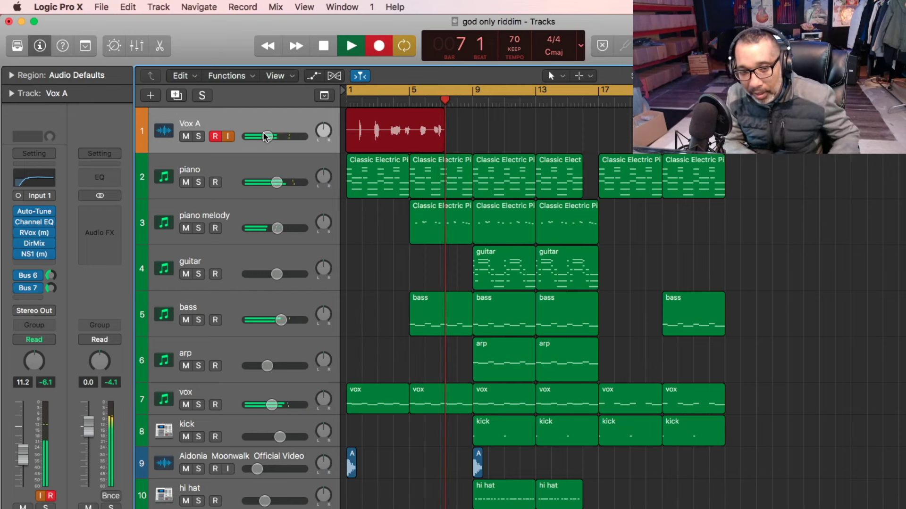
{"action": "left_click_drag", "start_coordinate": [267, 136], "coordinate": [265, 137]}
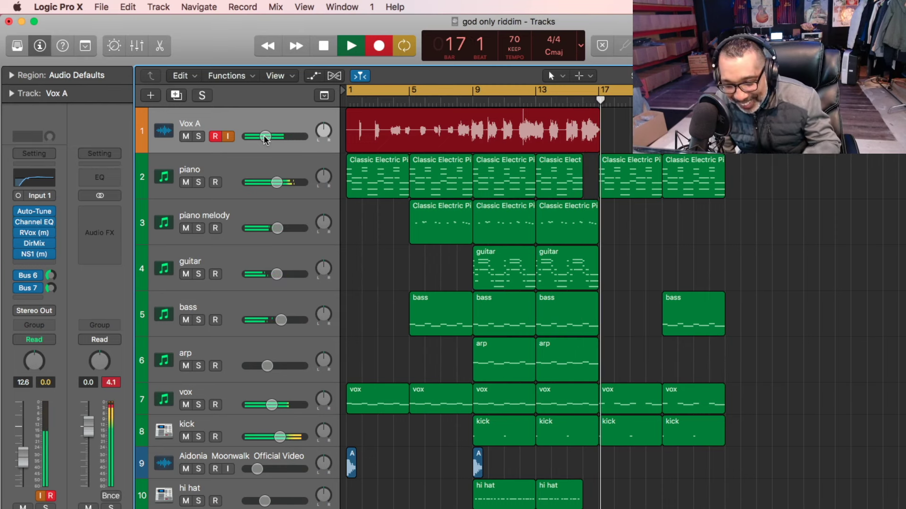
{"action": "key", "text": "space"}
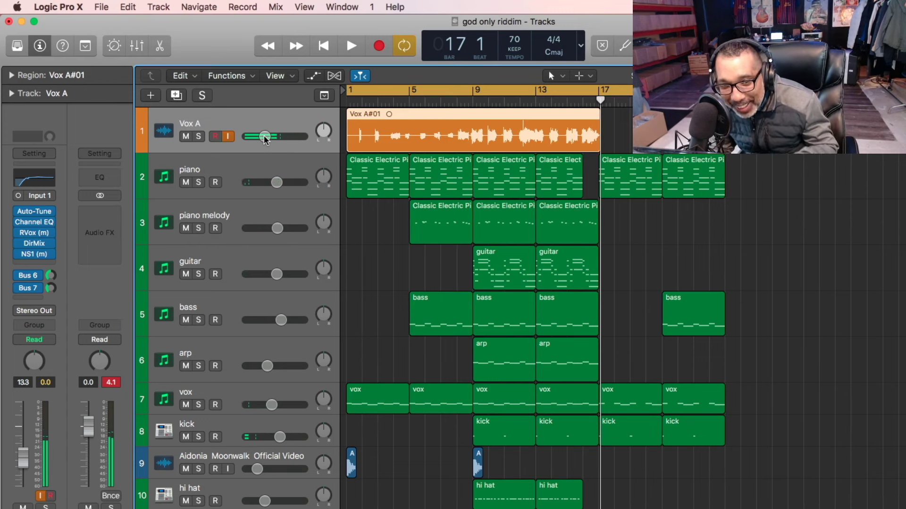
Play back the recorded vocal take with the full arrangement from bar 1.
{"action": "key", "text": "Return"}
{"action": "key", "text": "space"}
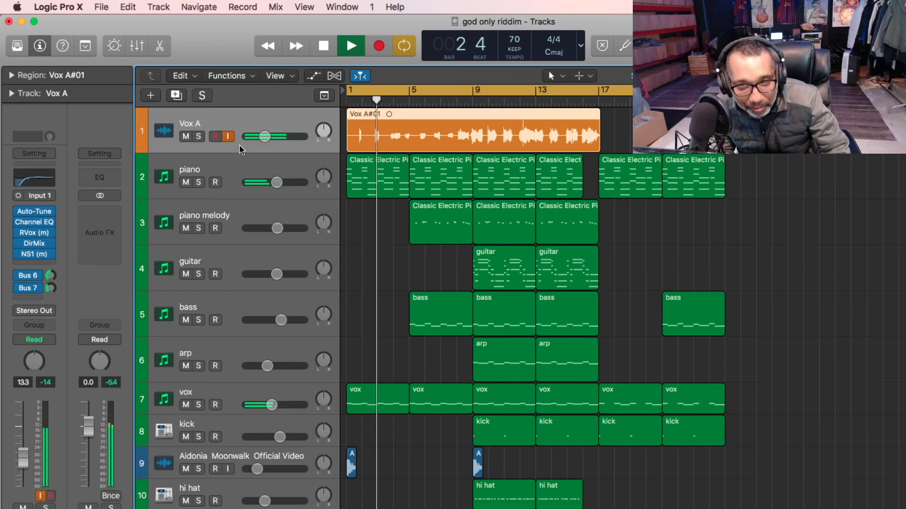
Turn off Vox A's input monitoring, trim its recorded region to end just before bar 16, and disable cycle mode.
{"action": "left_click", "coordinate": [228, 137]}
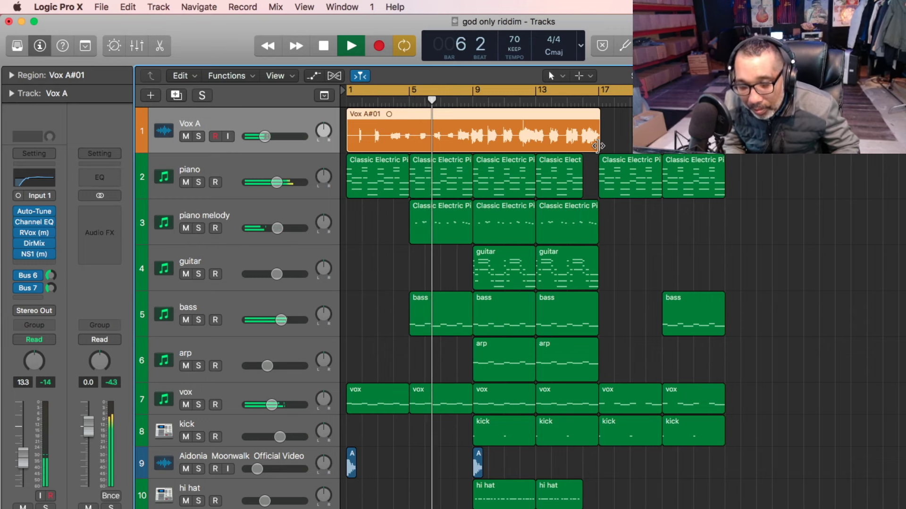
{"action": "left_click_drag", "start_coordinate": [597, 146], "coordinate": [578, 153]}
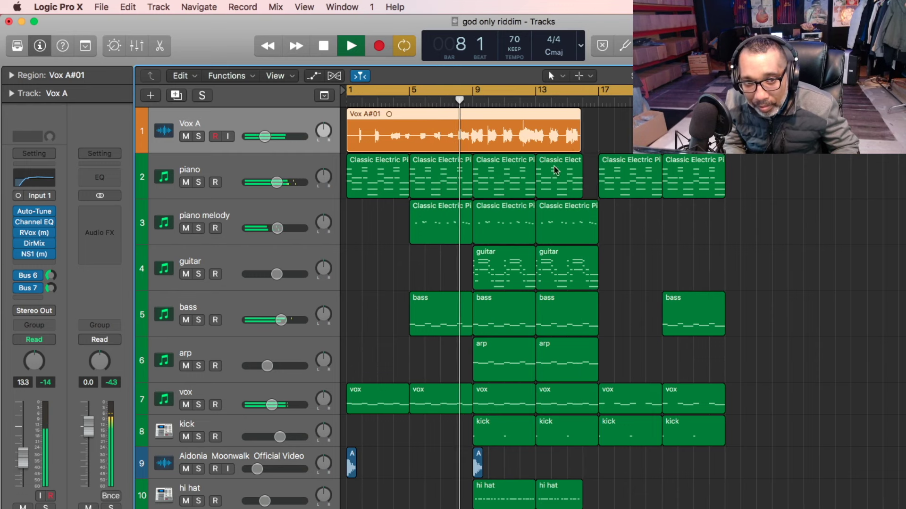
{"action": "left_click", "coordinate": [533, 92]}
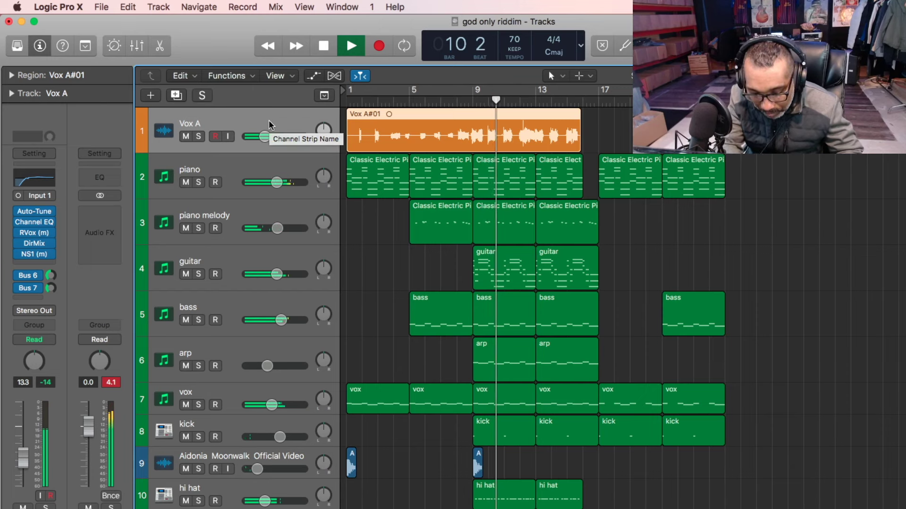
Duplicate the Vox A track, turn on input monitoring and record-arm the copy, and stop playback.
{"action": "key", "text": "super+d"}
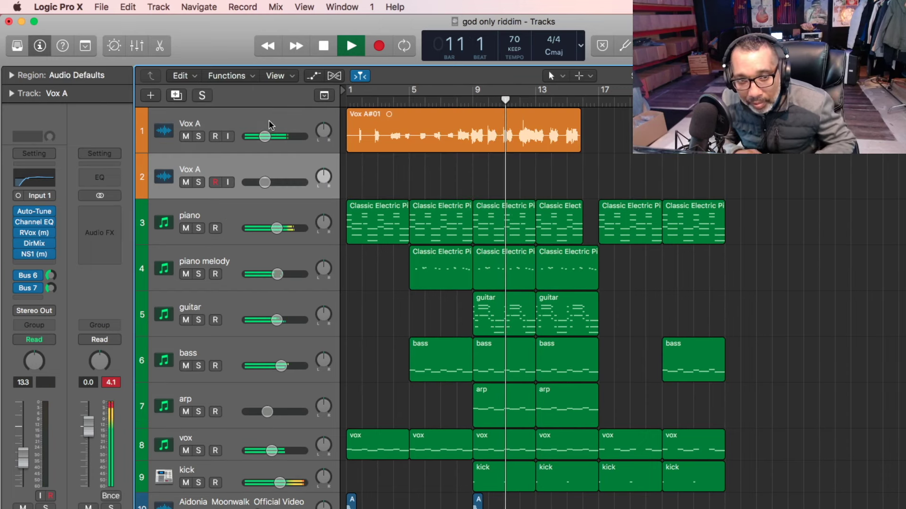
{"action": "left_click", "coordinate": [214, 183]}
{"action": "left_click", "coordinate": [228, 182]}
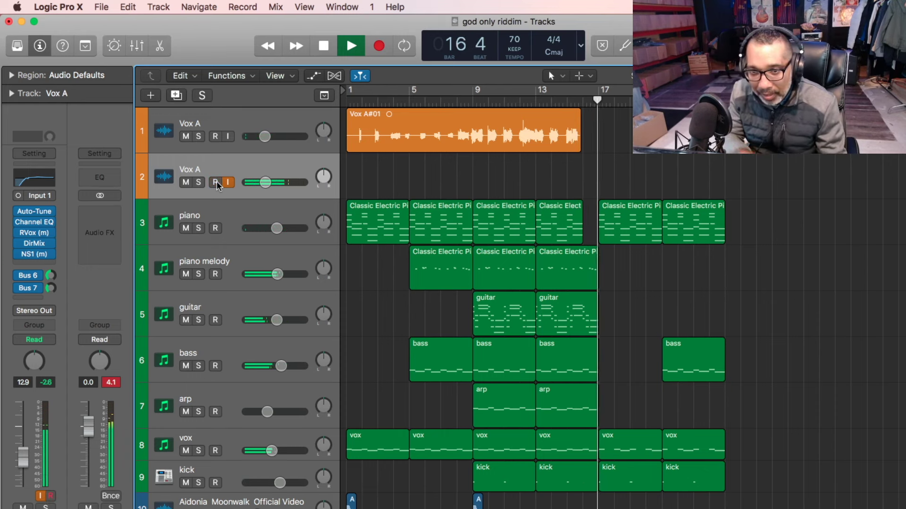
{"action": "key", "text": "space"}
{"action": "left_click", "coordinate": [216, 182]}
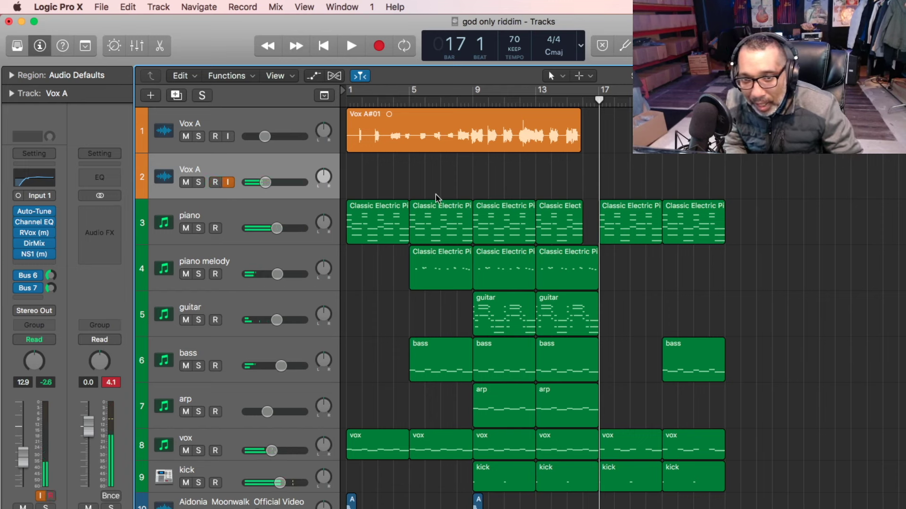
{"action": "left_click", "coordinate": [216, 182]}
Record a vocal take on the second Vox A track from bar 14 to bar 17 and delete it with its audio file.
{"action": "left_click", "coordinate": [551, 100]}
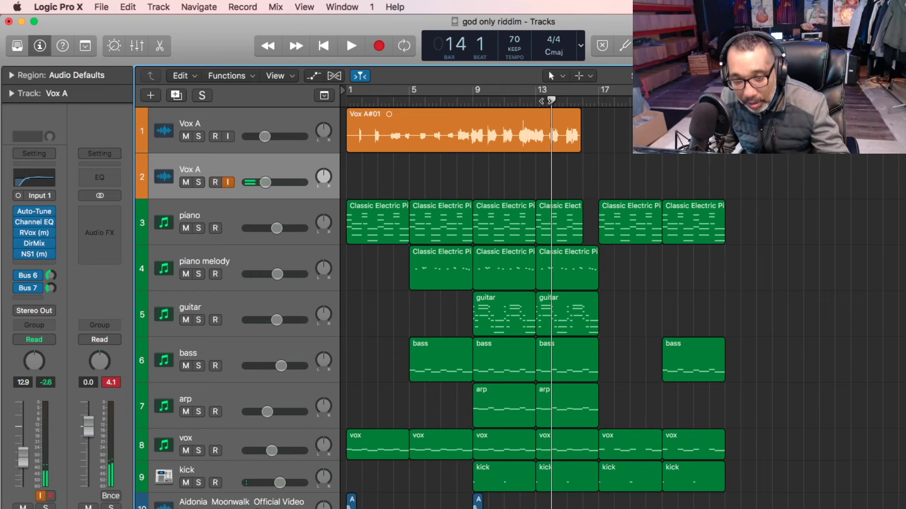
{"action": "key", "text": "r"}
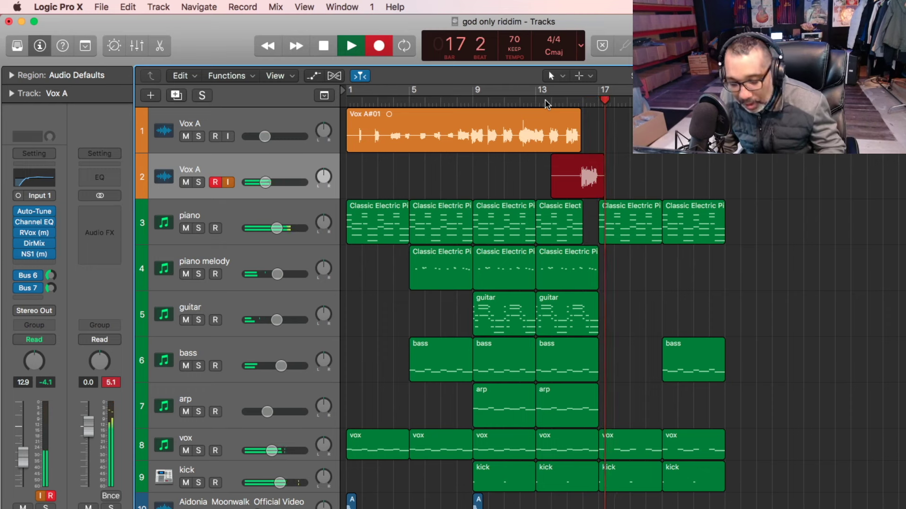
{"action": "key", "text": "space"}
{"action": "key", "text": "Delete"}
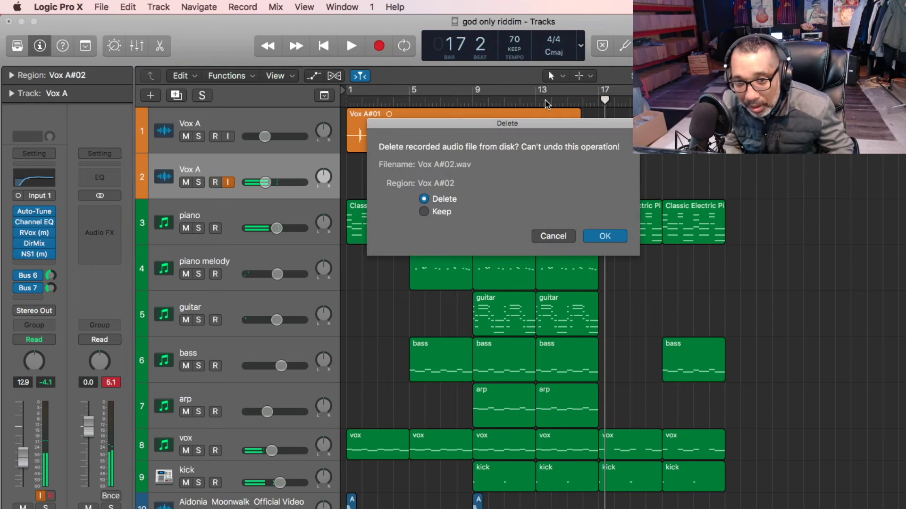
{"action": "left_click", "coordinate": [606, 236]}
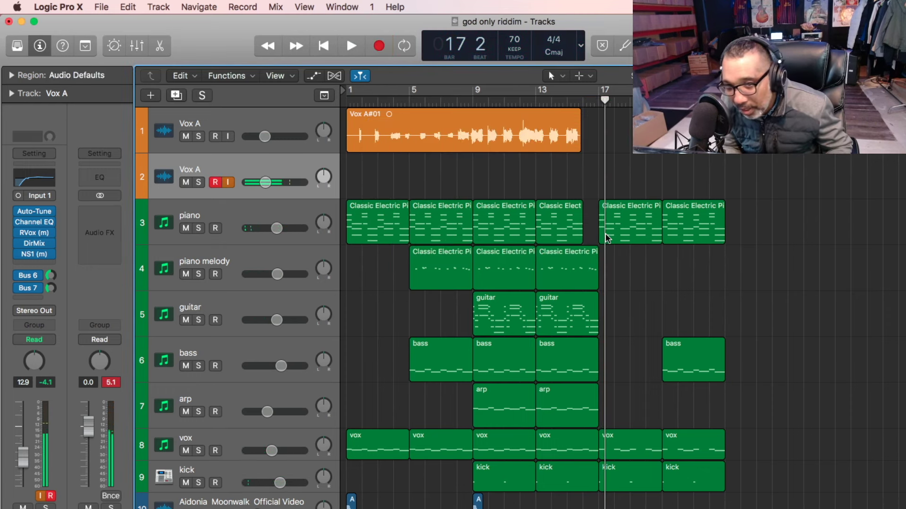
Play back the arrangement from bar 8, skip ahead to bar 12, and stop after bar 16.
{"action": "left_click_drag", "start_coordinate": [606, 100], "coordinate": [552, 99]}
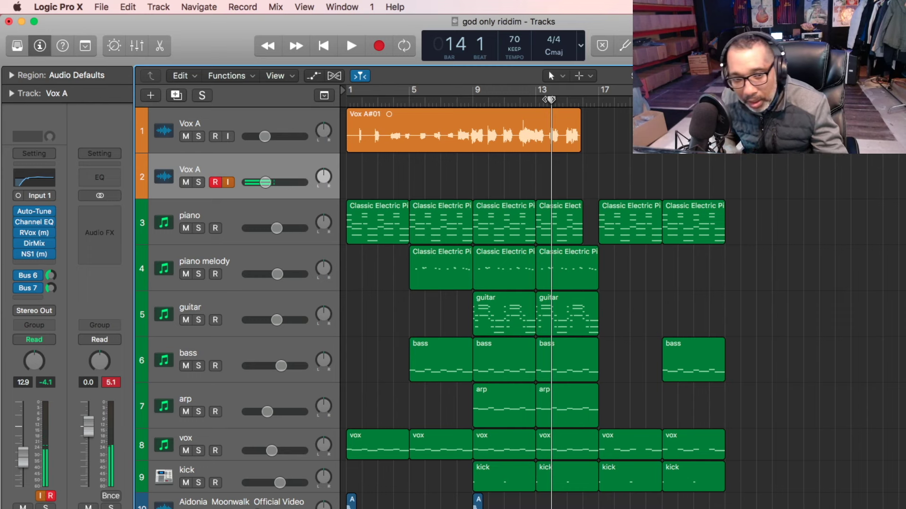
{"action": "left_click", "coordinate": [456, 104]}
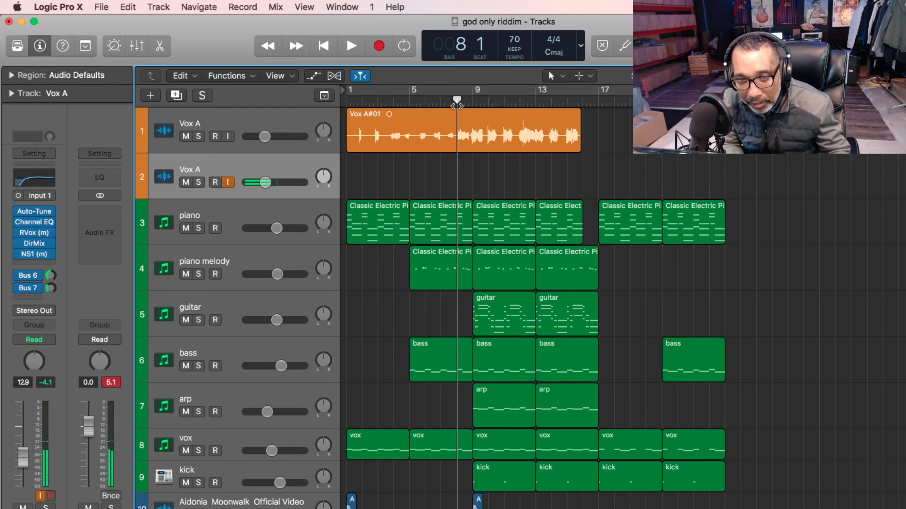
{"action": "key", "text": "space"}
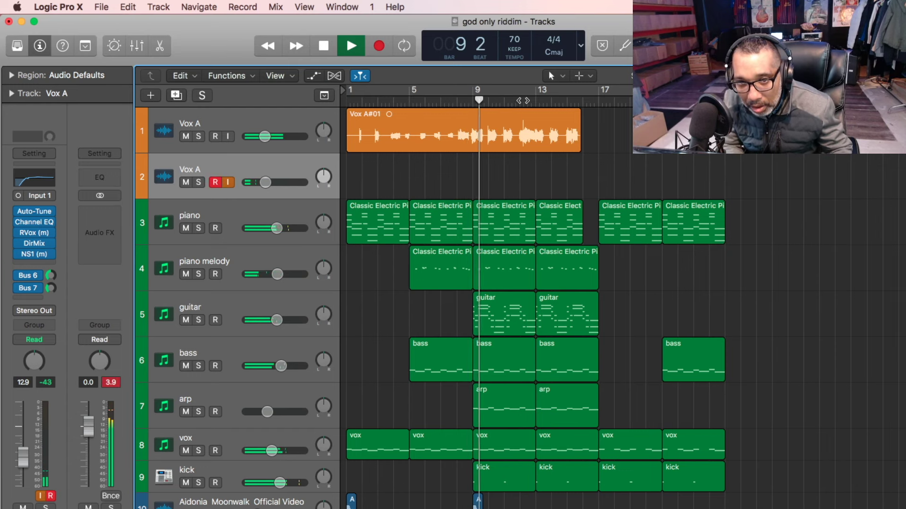
{"action": "left_click", "coordinate": [520, 101]}
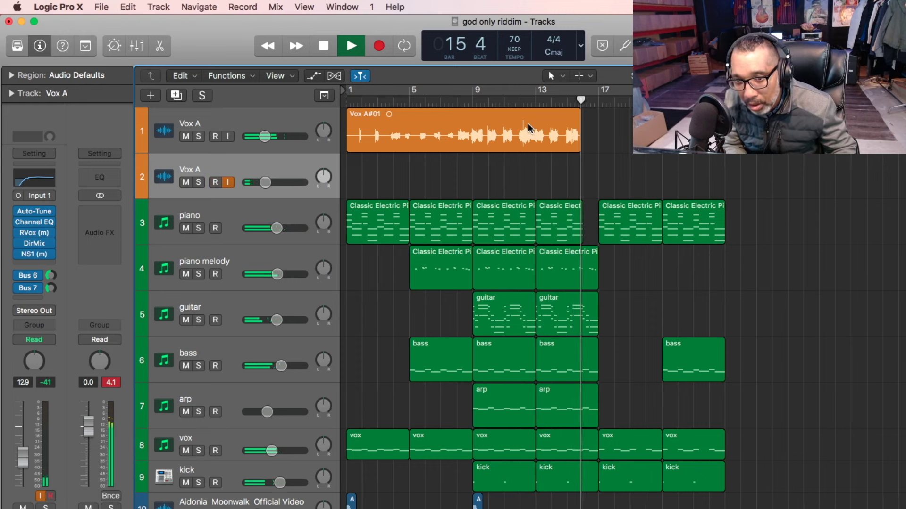
{"action": "key", "text": "space"}
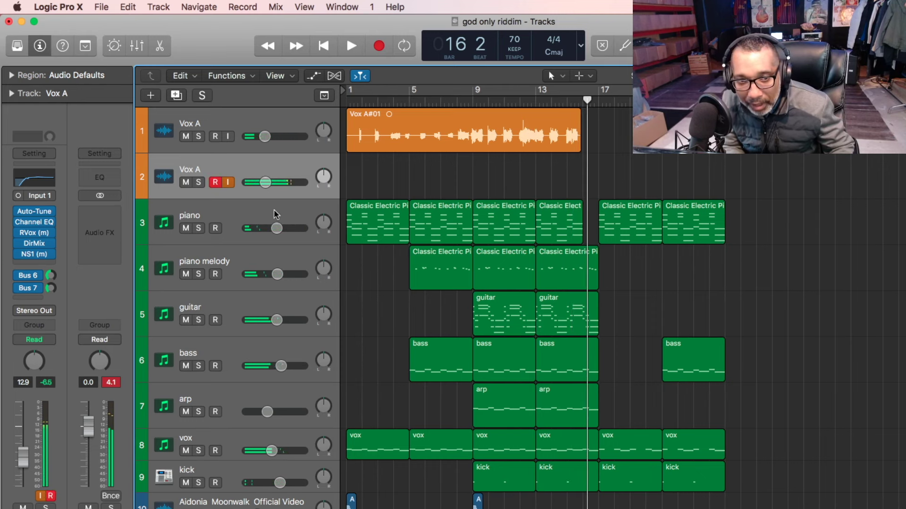
Record a vocal take on the second Vox A track from bar 14 to just past bar 17.
{"action": "left_click", "coordinate": [551, 101]}
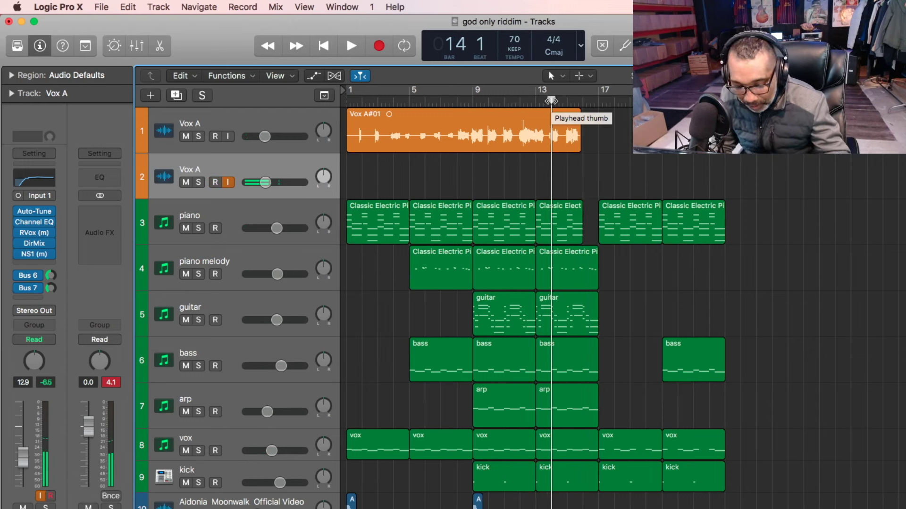
{"action": "key", "text": "r"}
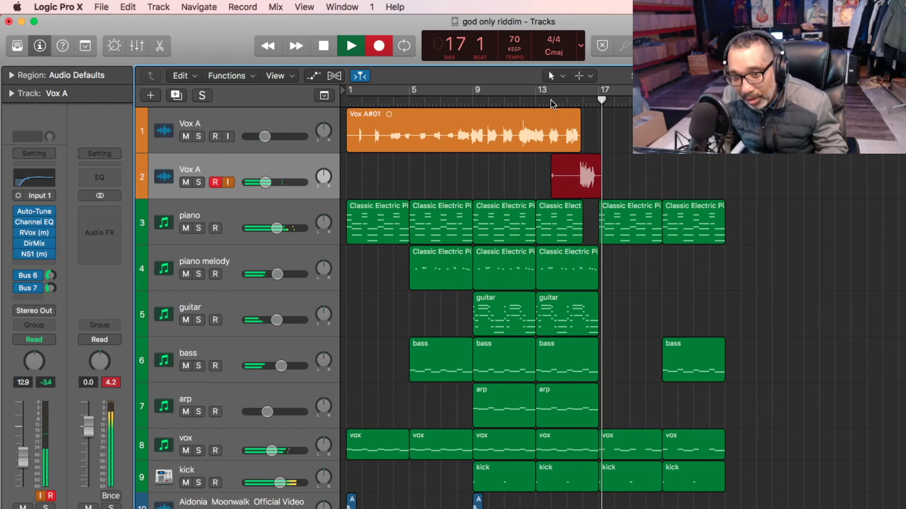
{"action": "key", "text": "space"}
Trim the start of the new take to about bar 15.5, move it onto the first Vox A track, and play it back.
{"action": "left_click_drag", "start_coordinate": [554, 186], "coordinate": [583, 148]}
{"action": "key", "text": "space"}
{"action": "key", "text": "space"}
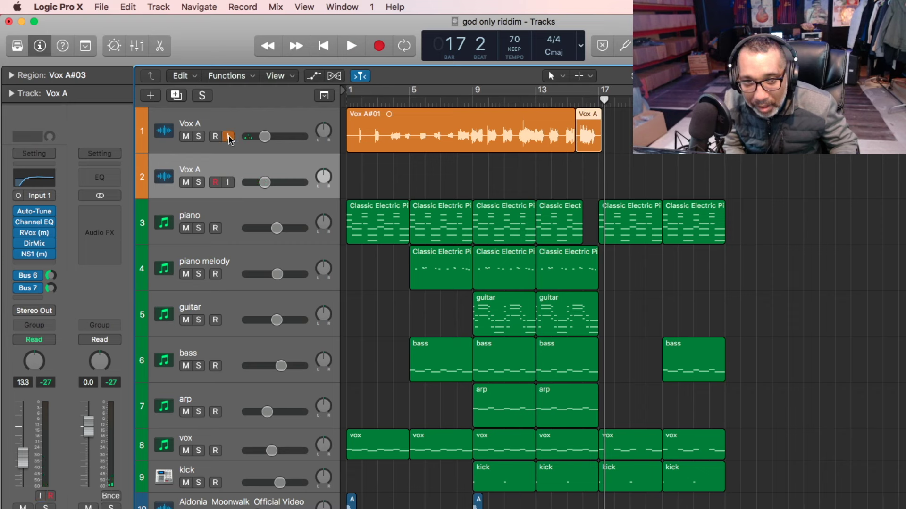
With the cycle on and playing from bar 1, move the short take to the second Vox A track and extend the first region to overlap it.
{"action": "left_click", "coordinate": [366, 94]}
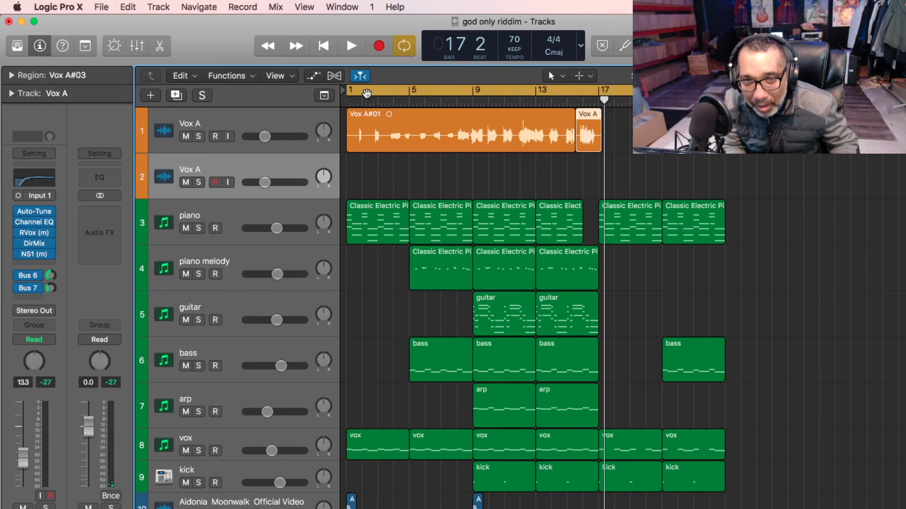
{"action": "key", "text": "space"}
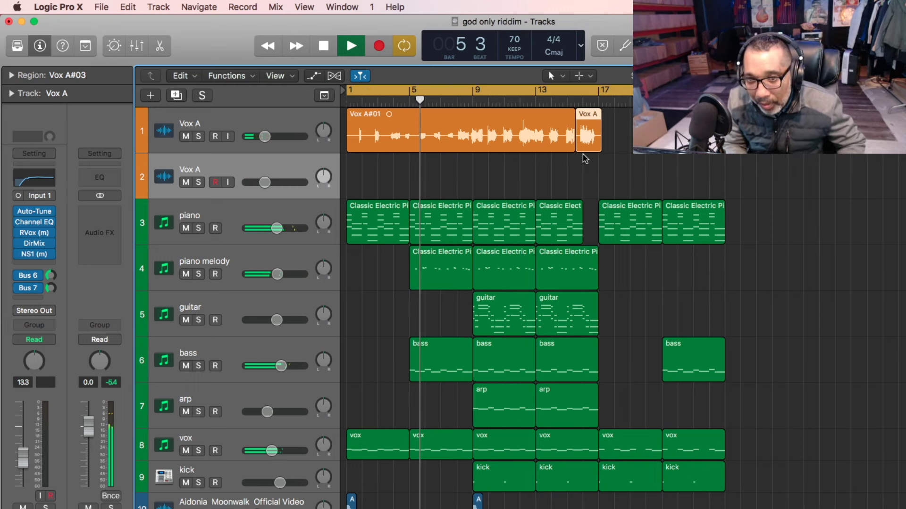
{"action": "left_click_drag", "start_coordinate": [588, 151], "coordinate": [588, 196]}
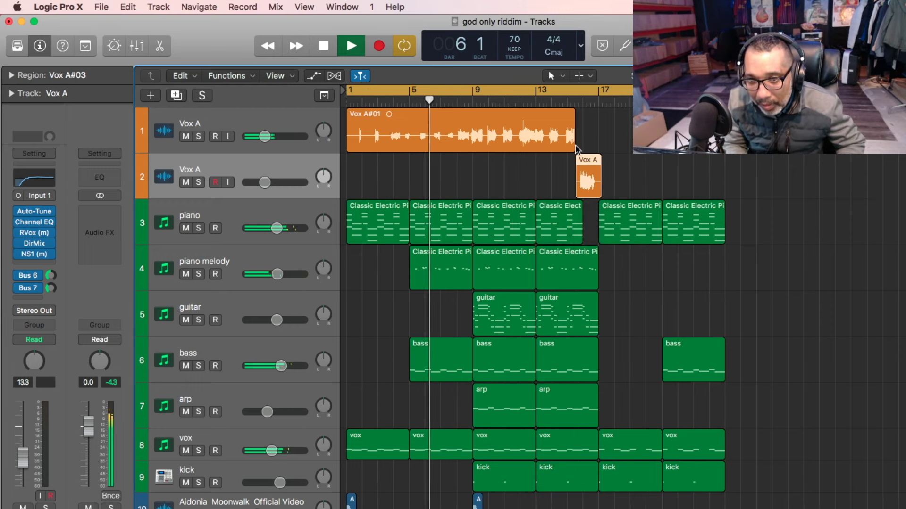
{"action": "left_click_drag", "start_coordinate": [572, 146], "coordinate": [577, 148]}
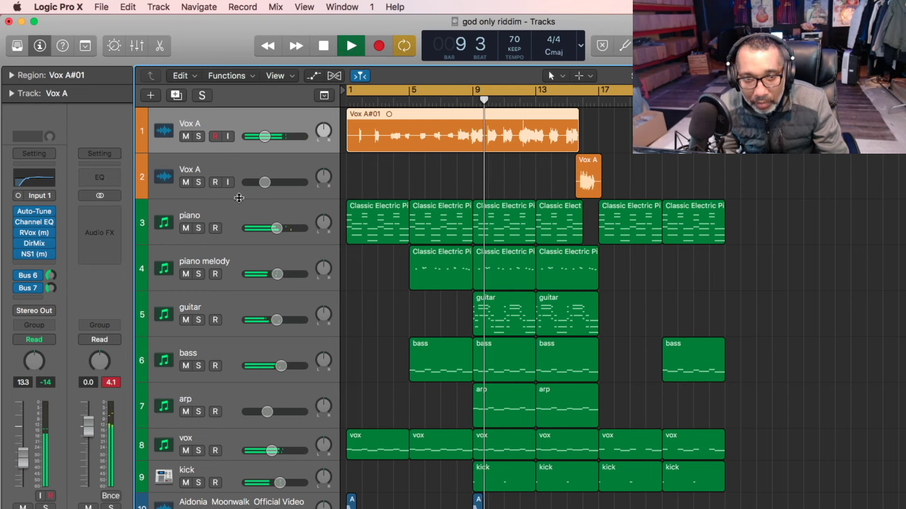
Turn off the second Vox A track's Auto-Tune, Channel EQ, RVox and DirMix plug-ins and Bus 6 and Bus 7 sends, and set its volume to 0.0 dB.
{"action": "left_click", "coordinate": [249, 163]}
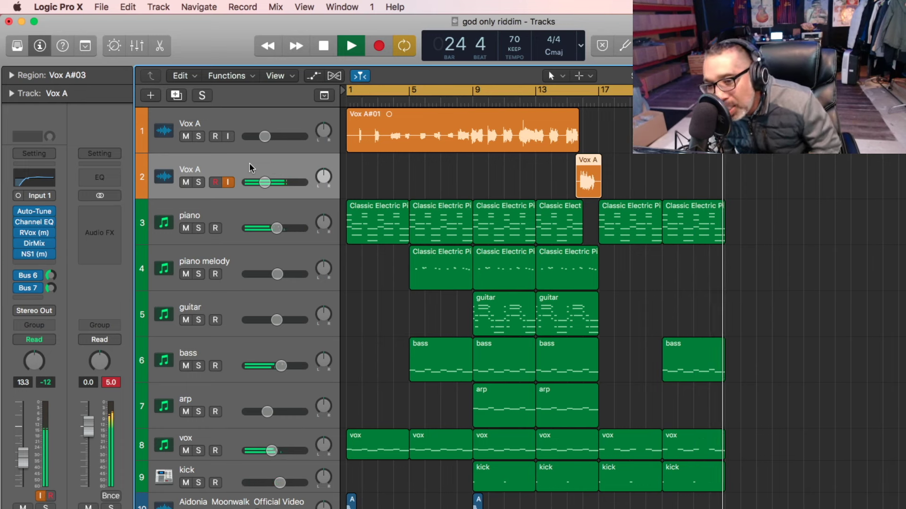
{"action": "key", "text": "space"}
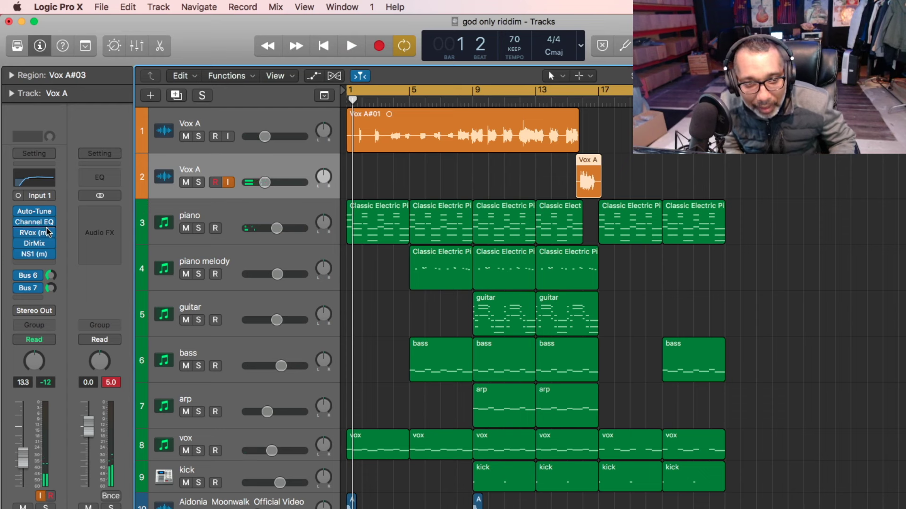
{"action": "left_click", "coordinate": [20, 212]}
{"action": "left_click", "coordinate": [19, 222]}
{"action": "left_click", "coordinate": [20, 233]}
{"action": "left_click", "coordinate": [19, 243]}
{"action": "left_click", "coordinate": [20, 275]}
{"action": "left_click", "coordinate": [20, 288]}
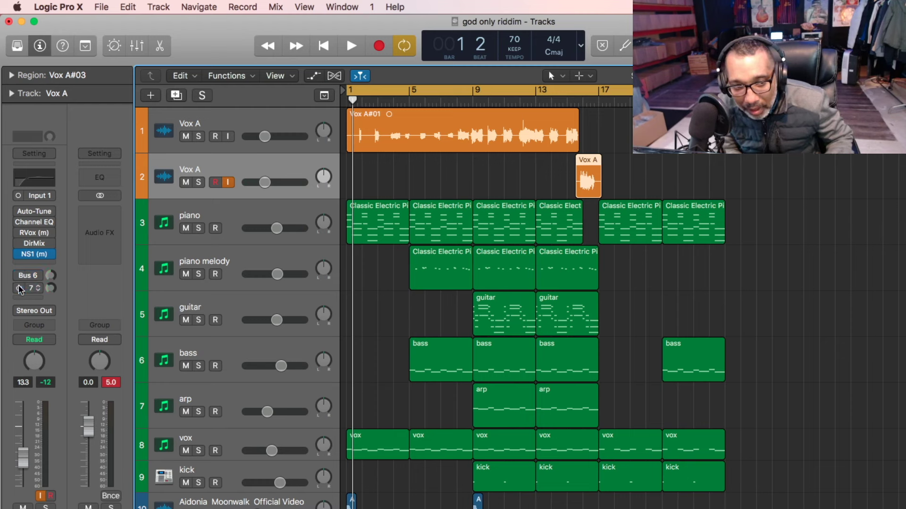
{"action": "left_click_drag", "start_coordinate": [266, 183], "coordinate": [289, 182]}
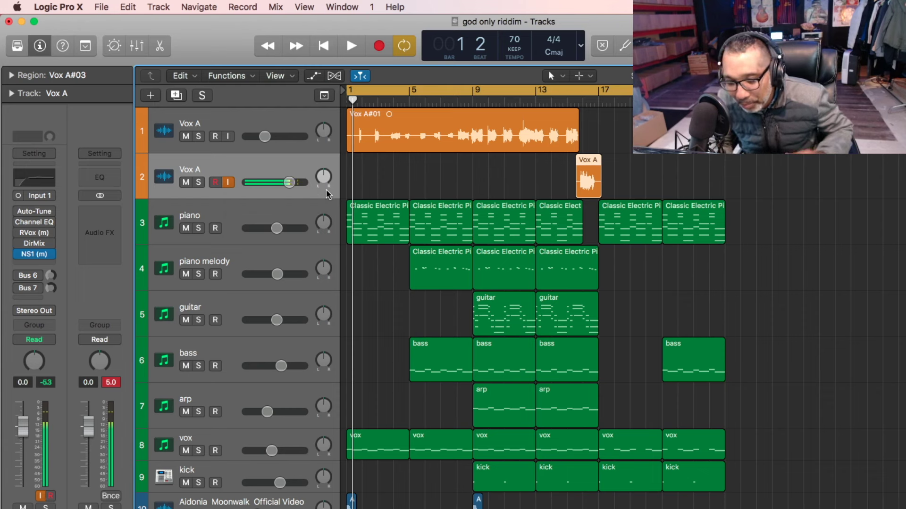